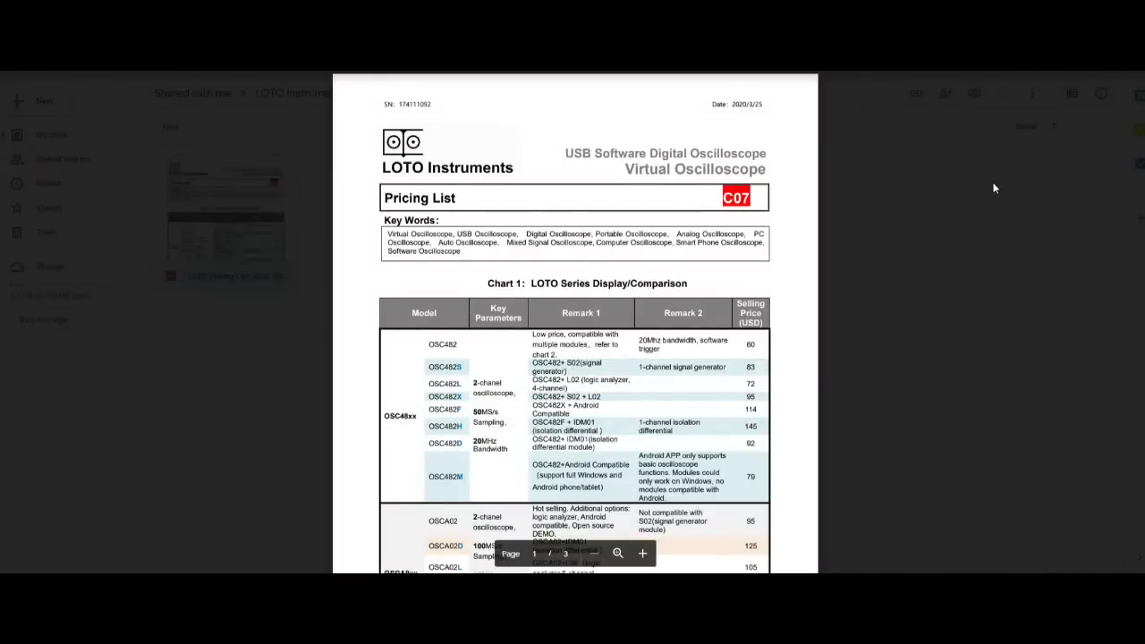
# Open the LOTO Pricing List PDF from the Price List folder and scroll to page 2's OSCH0xx prices.
pyautogui.scroll(-5, 975, 219)
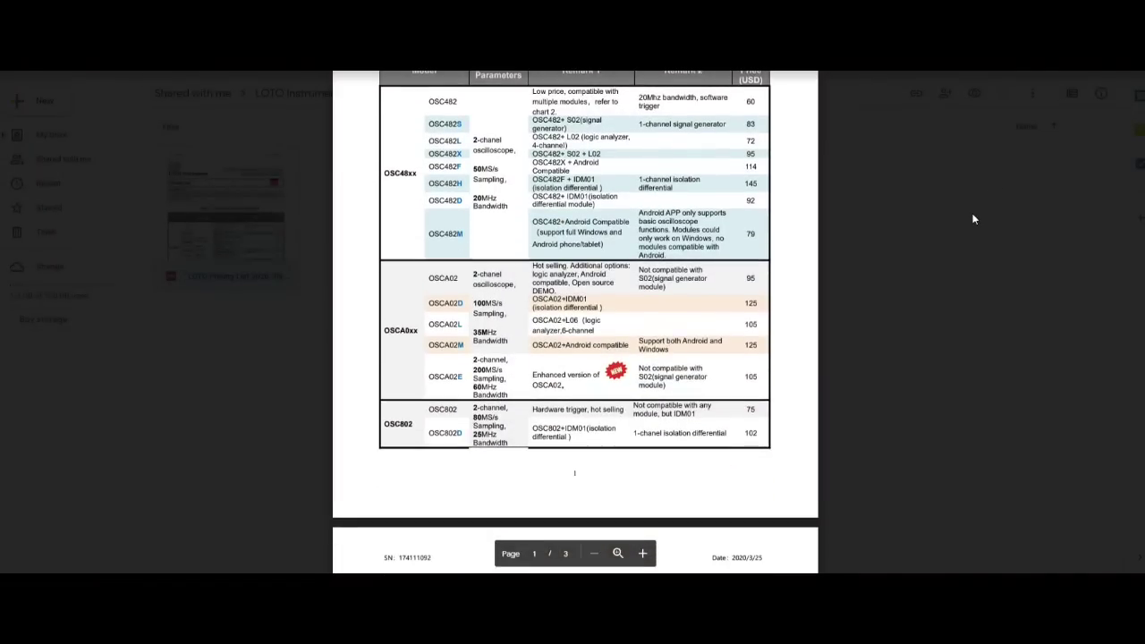
pyautogui.scroll(-10, 973, 215)
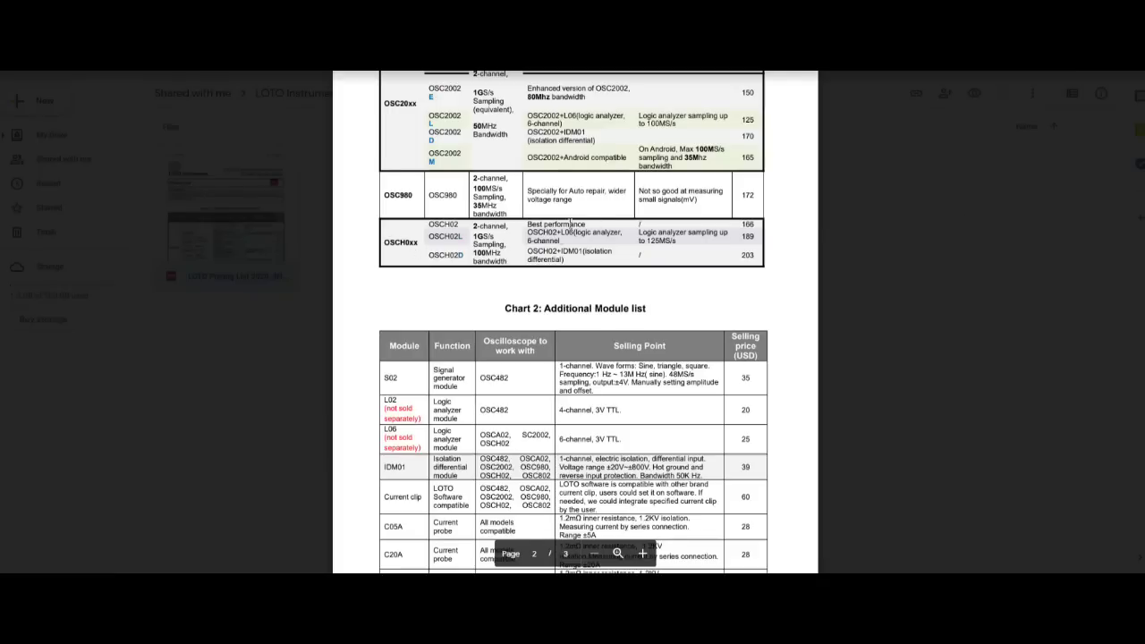
pyautogui.click(901, 197)
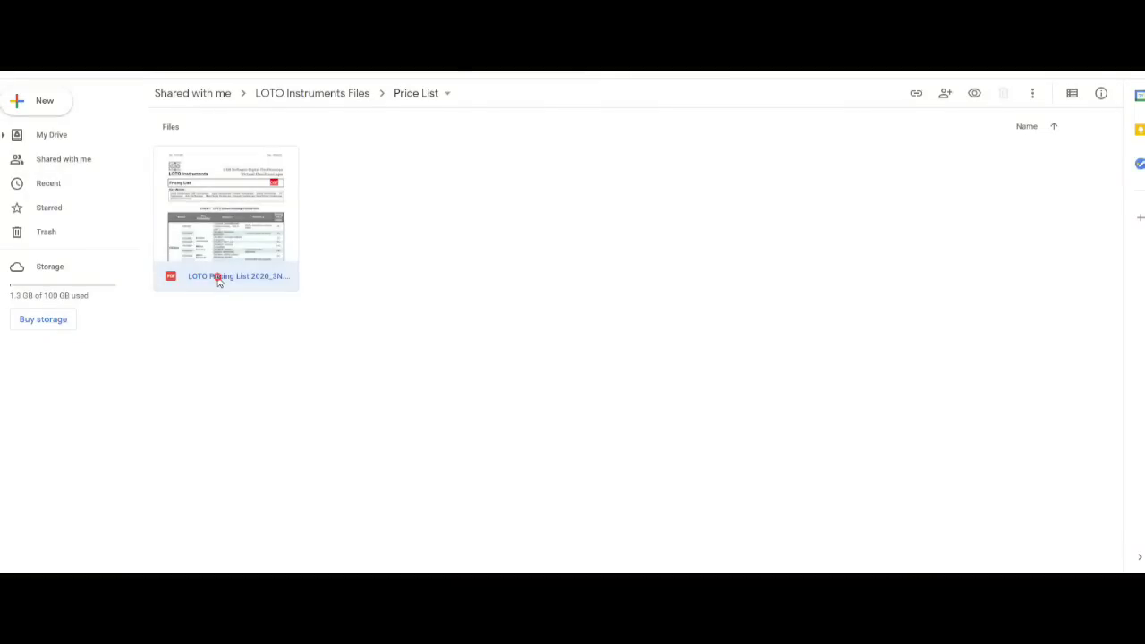
pyautogui.doubleClick(217, 277)
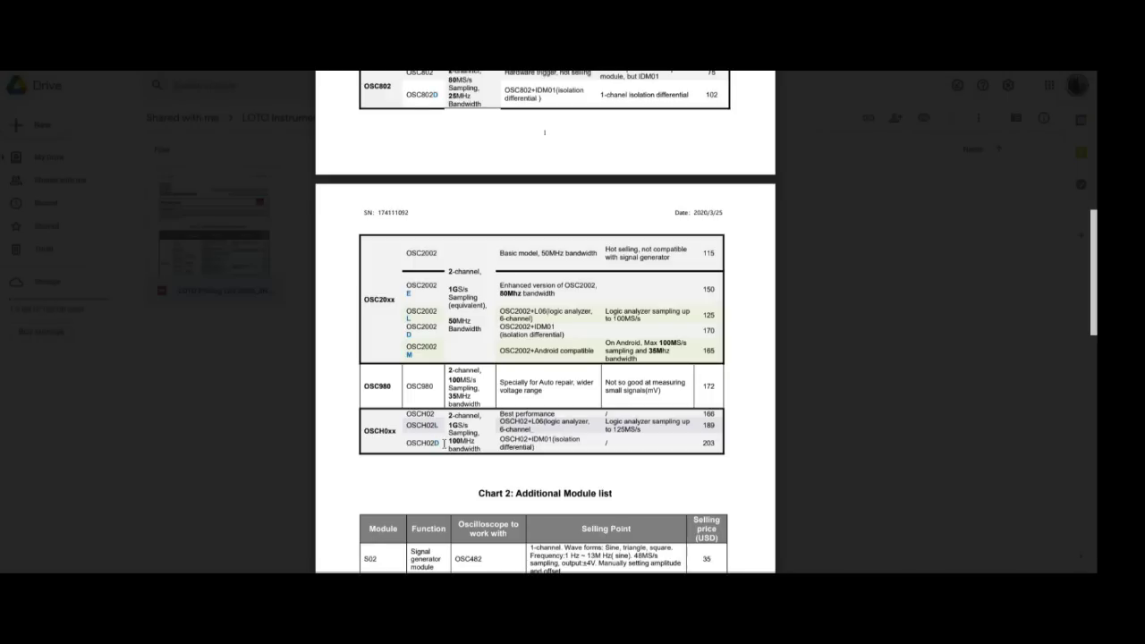
pyautogui.scroll(-1, 442, 418)
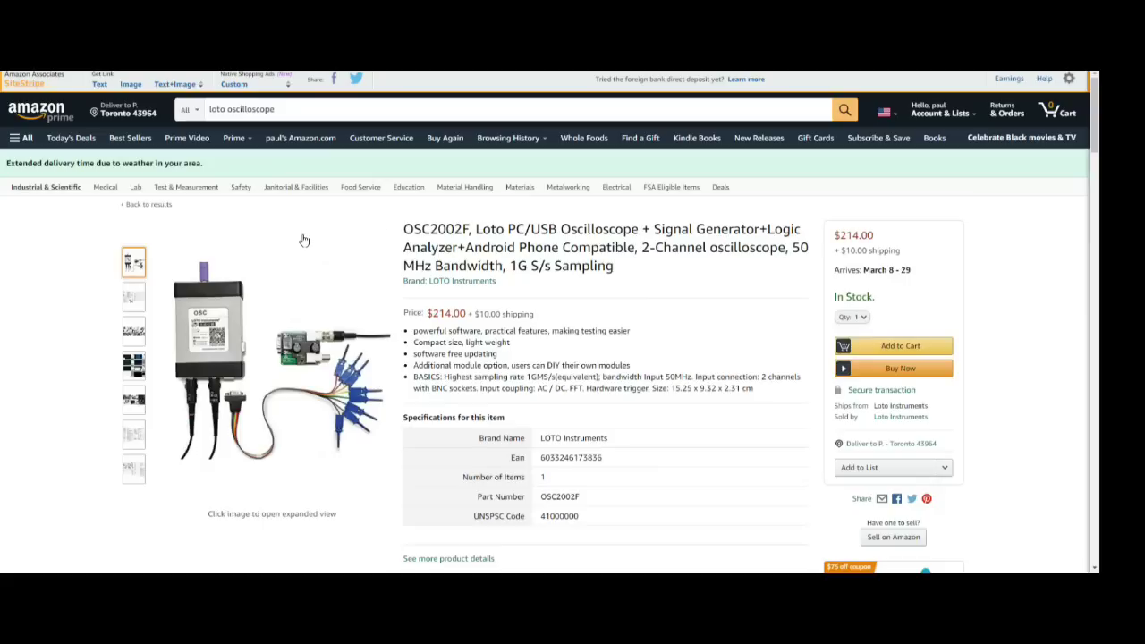
# Scroll the OSCH02 listing and highlight '8~13 bit Vertical Resolution' in its title.
pyautogui.scroll(-15, 304, 240)
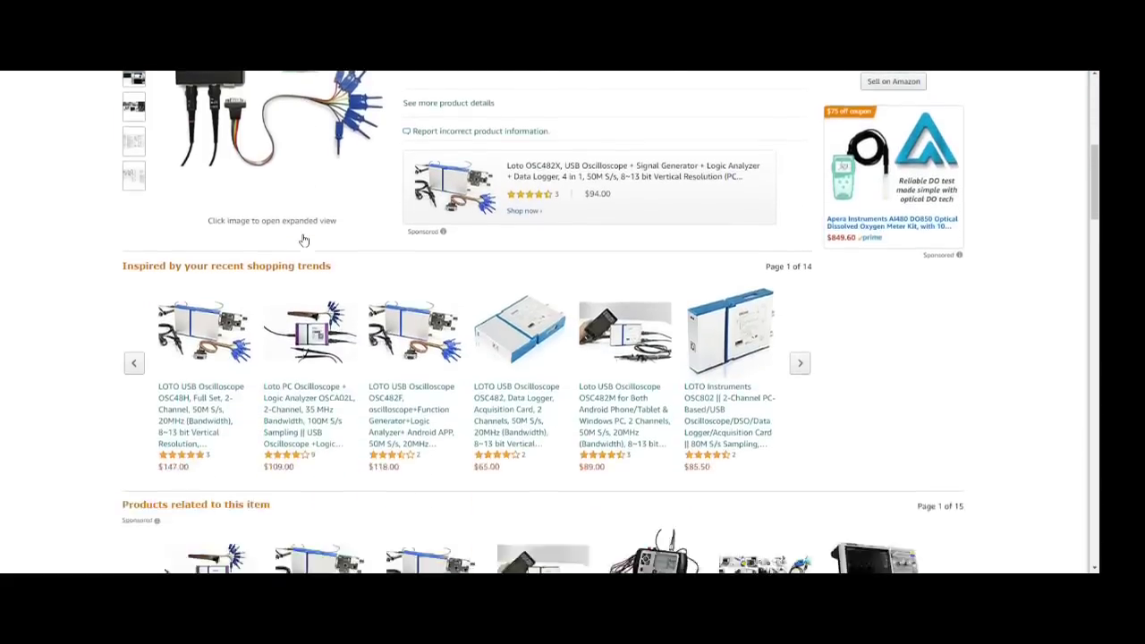
pyautogui.scroll(-1, 304, 239)
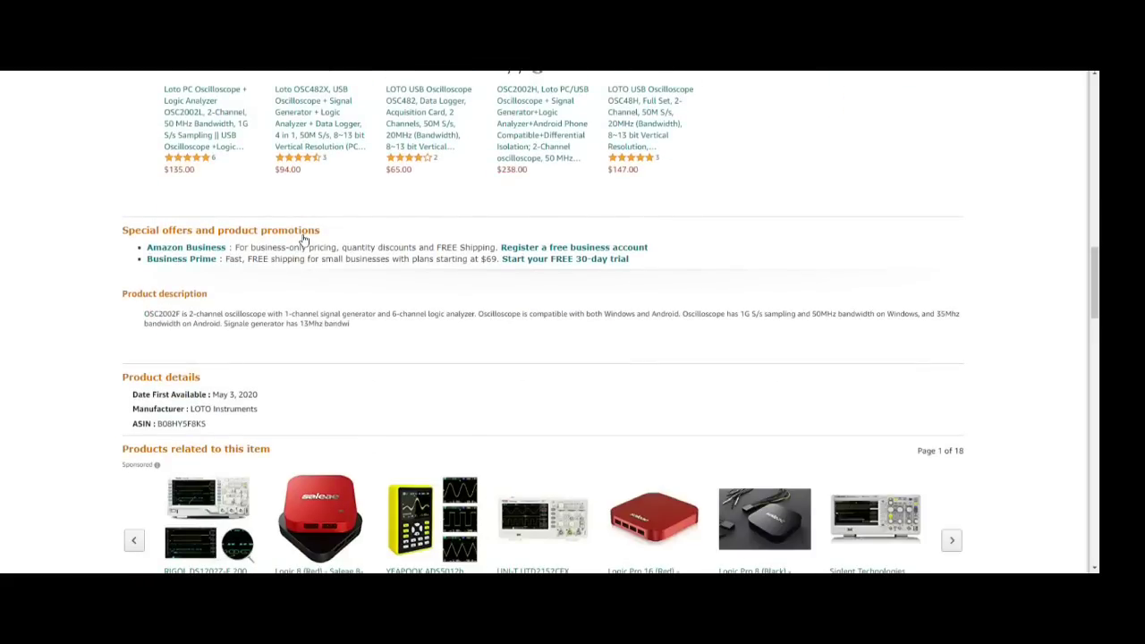
pyautogui.scroll(-5, 304, 240)
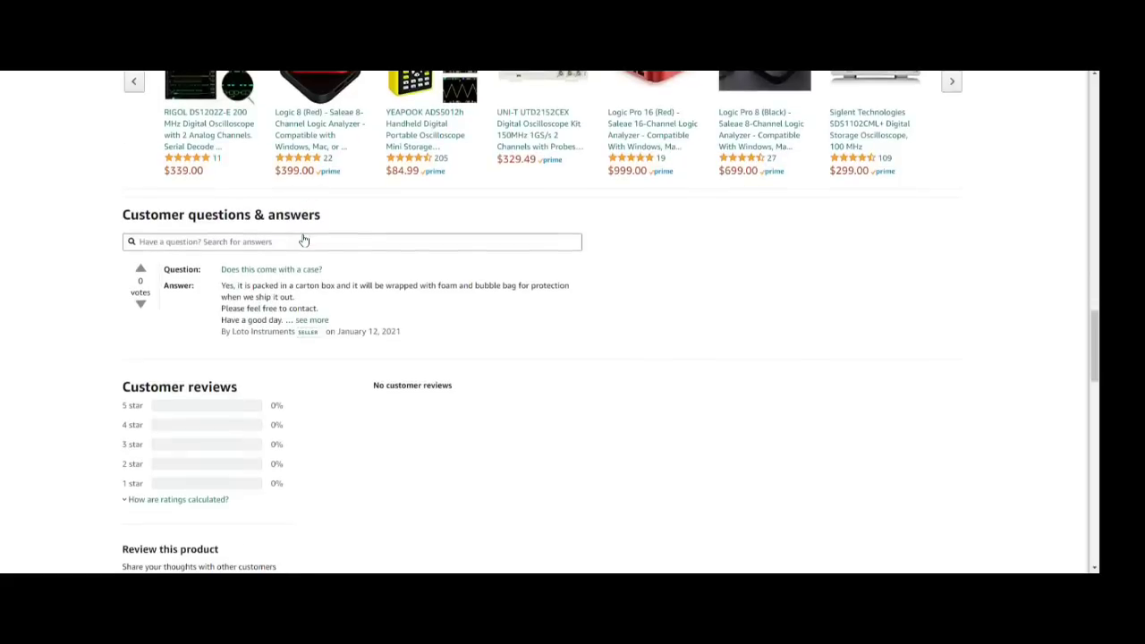
pyautogui.scroll(-3, 304, 239)
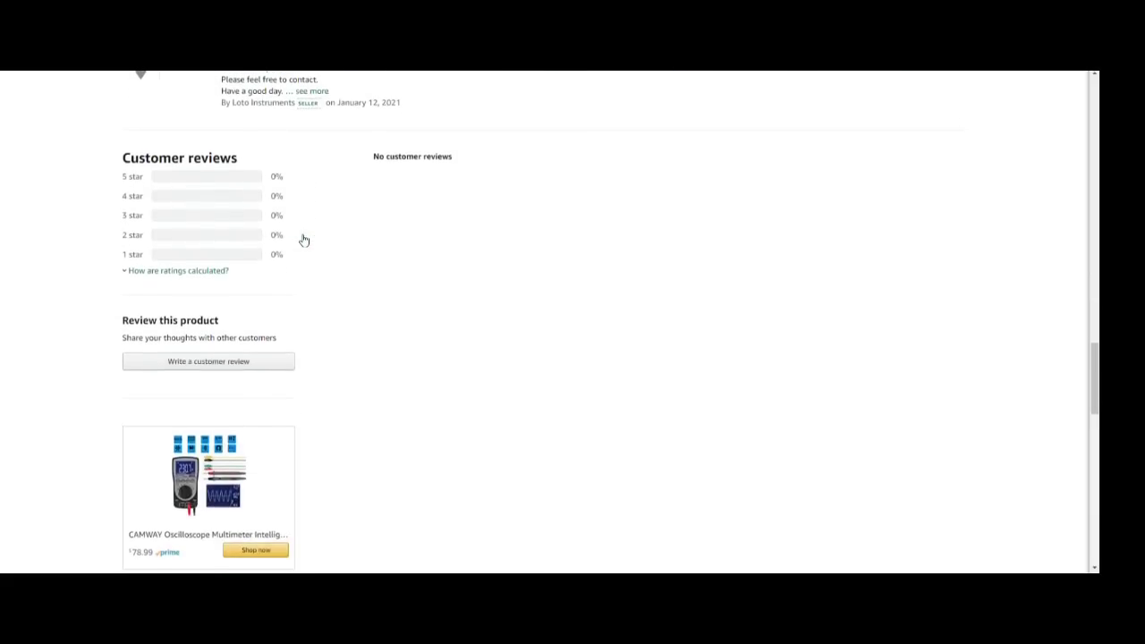
pyautogui.scroll(2, 304, 240)
pyautogui.scroll(20, 304, 240)
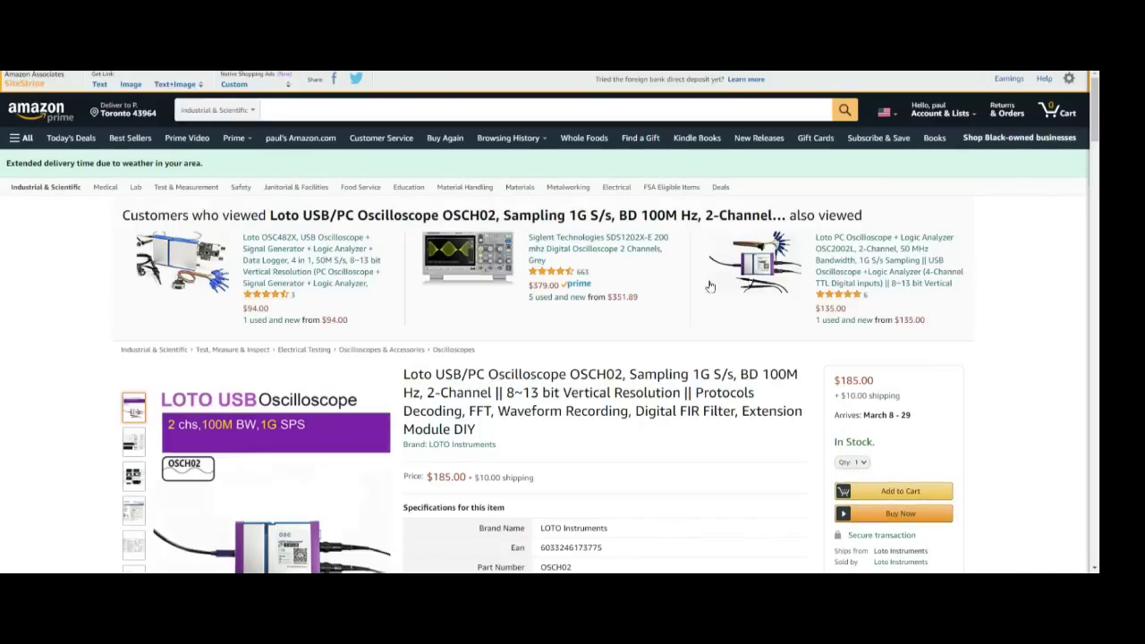
pyautogui.scroll(-3, 639, 316)
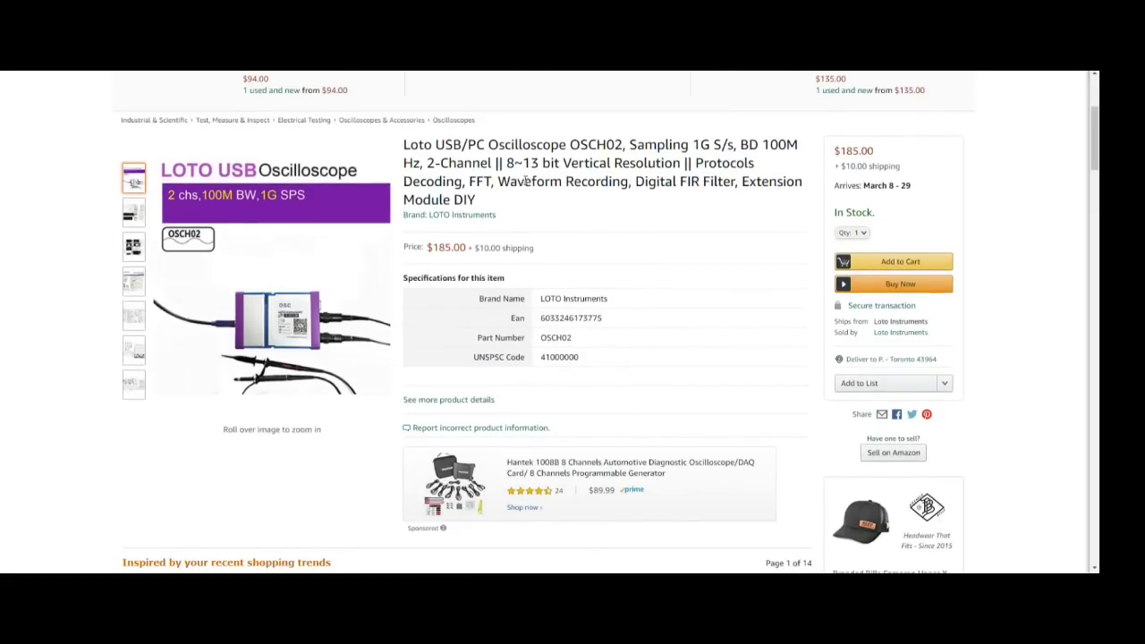
pyautogui.moveTo(506, 163); pyautogui.dragTo(680, 164)
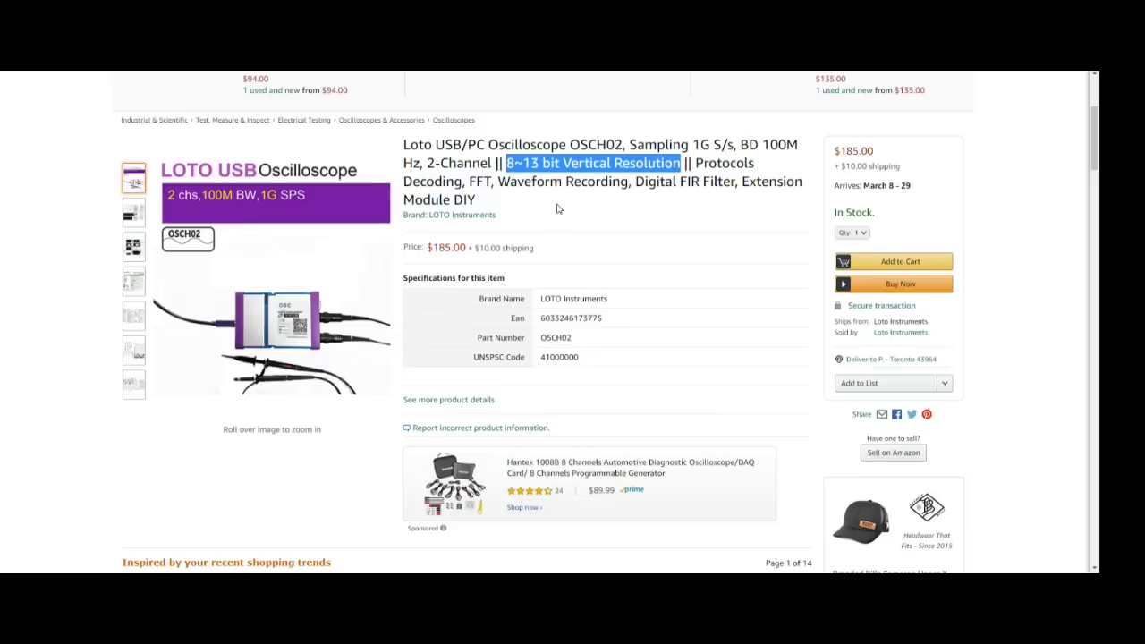
# Preview each of the OSCH02 product images from the thumbnail strip.
pyautogui.moveTo(132, 210)
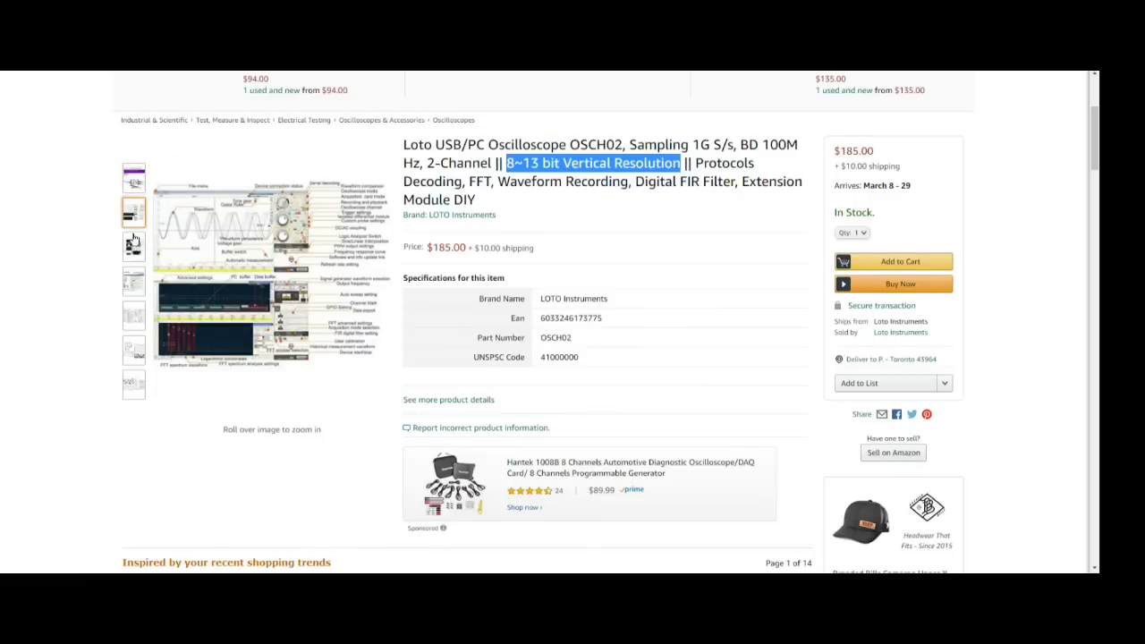
pyautogui.moveTo(133, 247)
pyautogui.moveTo(134, 284)
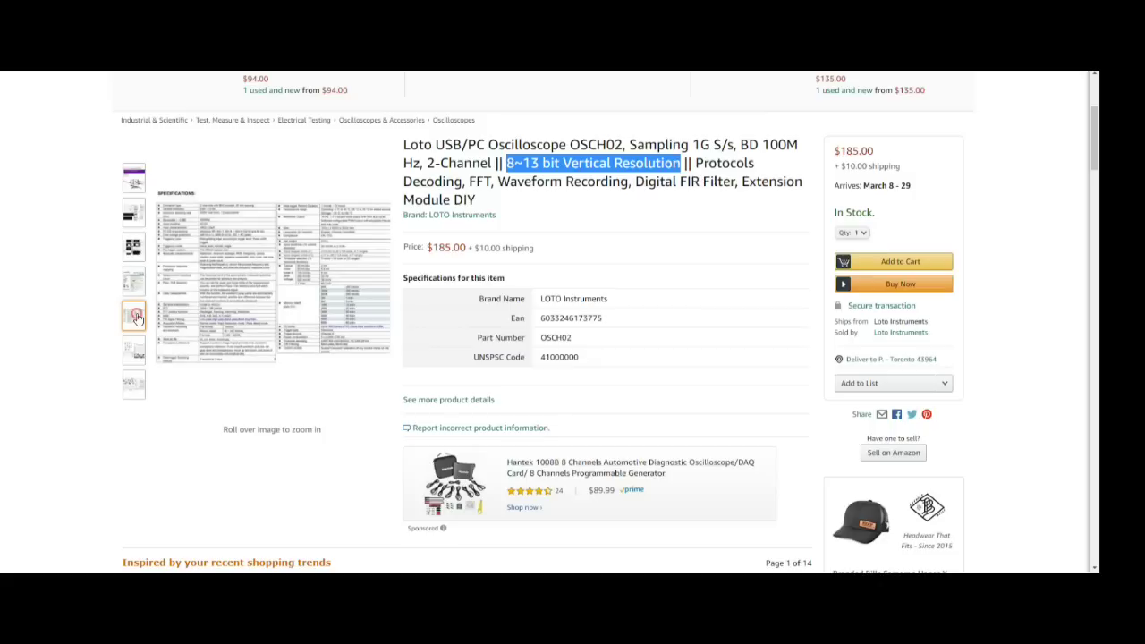
pyautogui.moveTo(136, 350)
pyautogui.moveTo(136, 375)
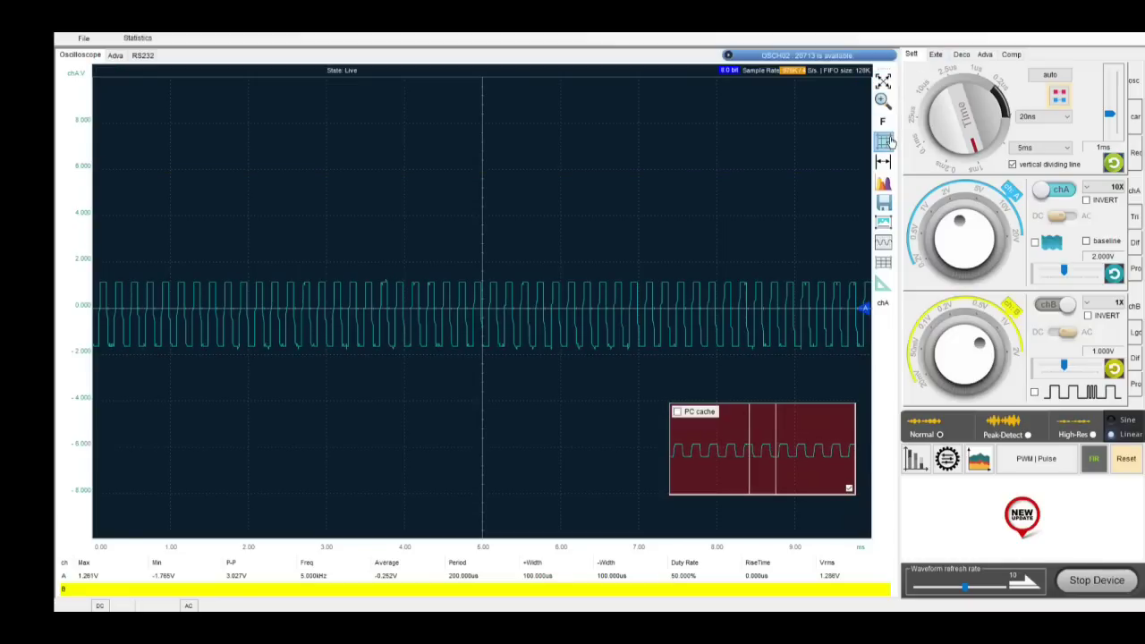
# Turn on cursors and set channel A's voltage cursors to 1.180 V and −1.662 V.
pyautogui.click(889, 143)
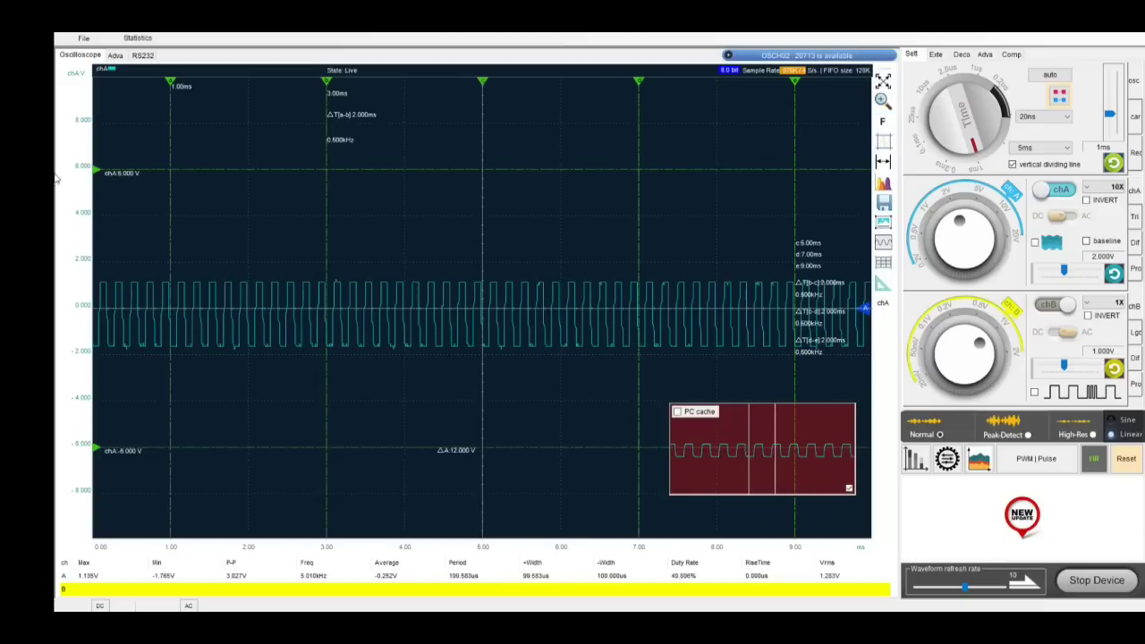
pyautogui.moveTo(95, 168); pyautogui.dragTo(97, 284)
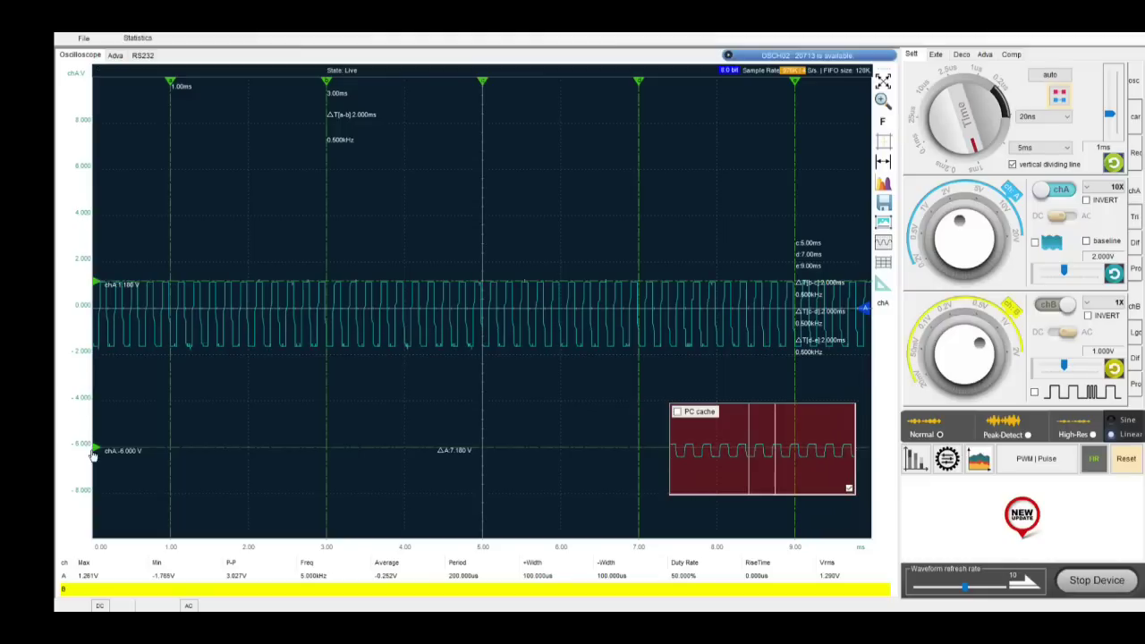
pyautogui.moveTo(95, 449); pyautogui.dragTo(96, 349)
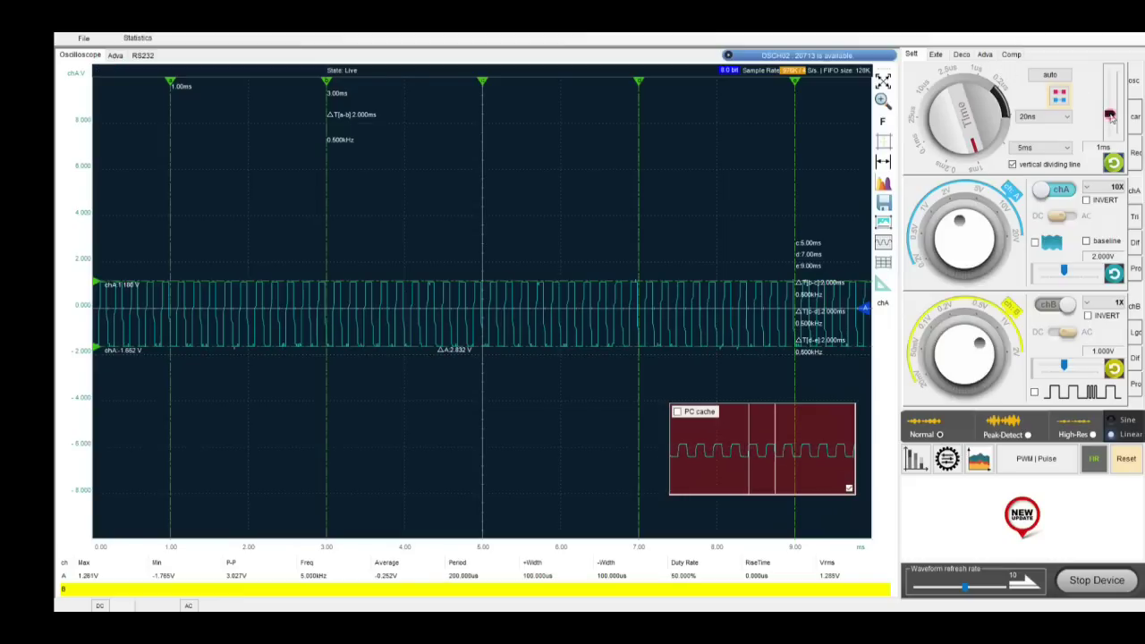
# Set the timebase to 0.36 ms per division and toggle the vertical dividing line off and on.
pyautogui.moveTo(1109, 117)
pyautogui.mouseDown()
pyautogui.moveTo(1107, 87)
pyautogui.moveTo(1106, 136)
pyautogui.mouseUp()
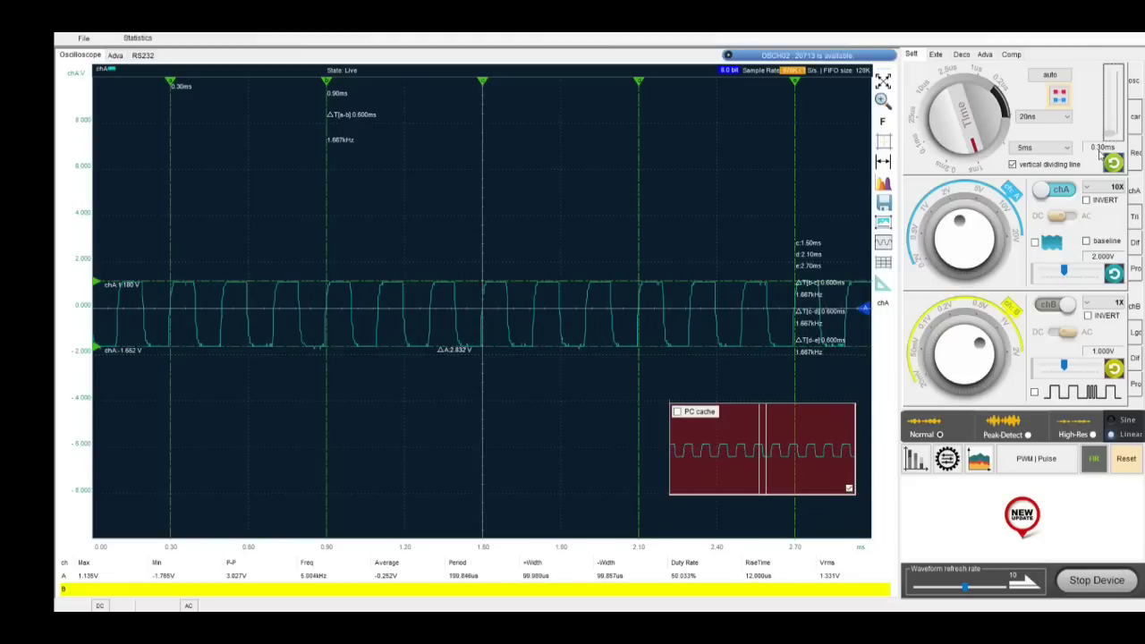
pyautogui.moveTo(1107, 138); pyautogui.dragTo(1108, 131)
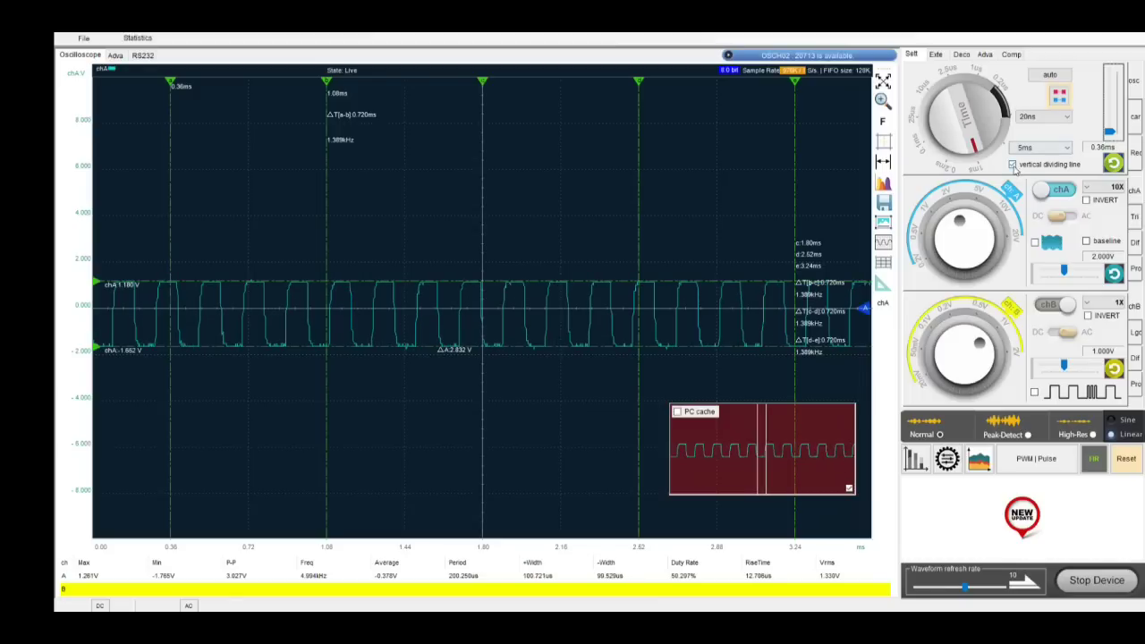
pyautogui.click(1013, 165)
pyautogui.click(1012, 165)
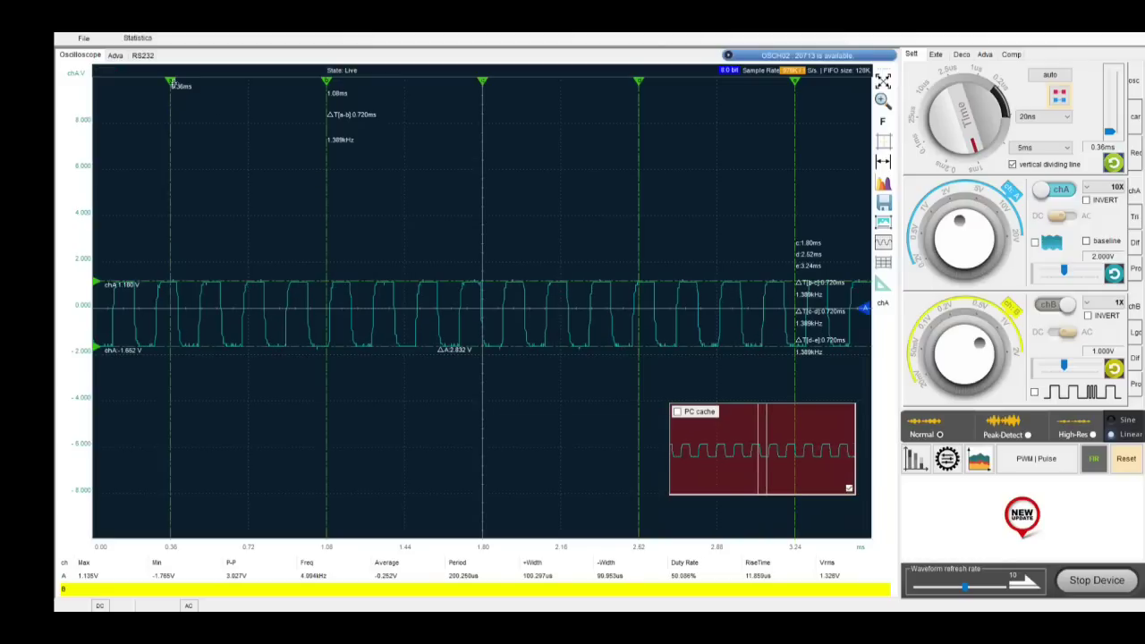
# Put time cursors A and B on consecutive rising edges (0.201 ms, 4.963 kHz), then hide the cursors.
pyautogui.moveTo(170, 81); pyautogui.dragTo(201, 83)
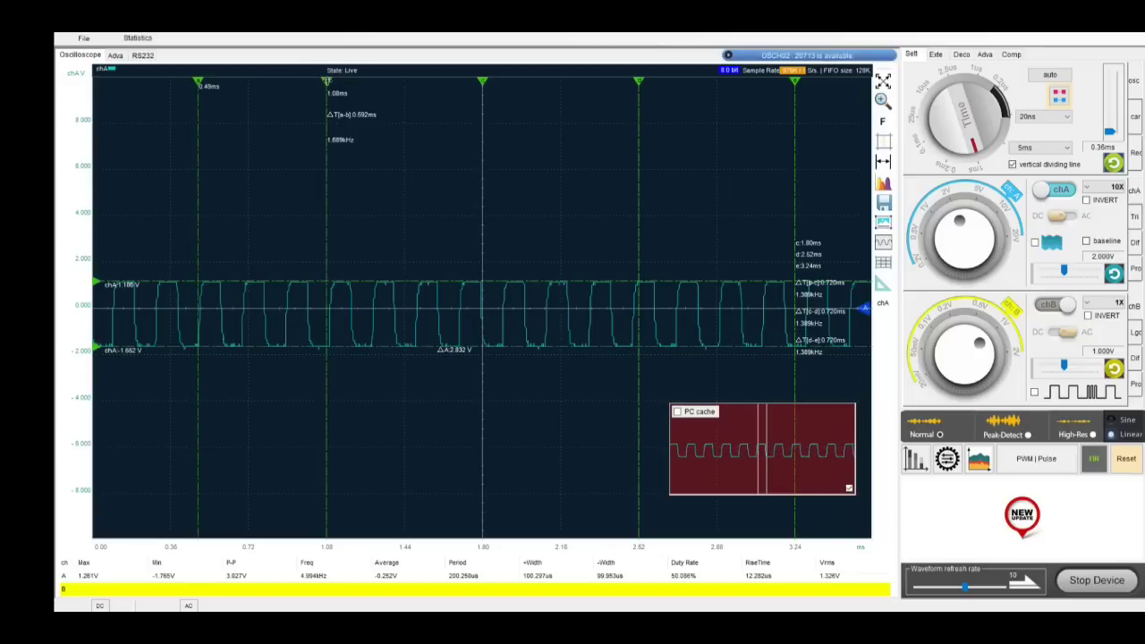
pyautogui.moveTo(326, 80); pyautogui.dragTo(241, 83)
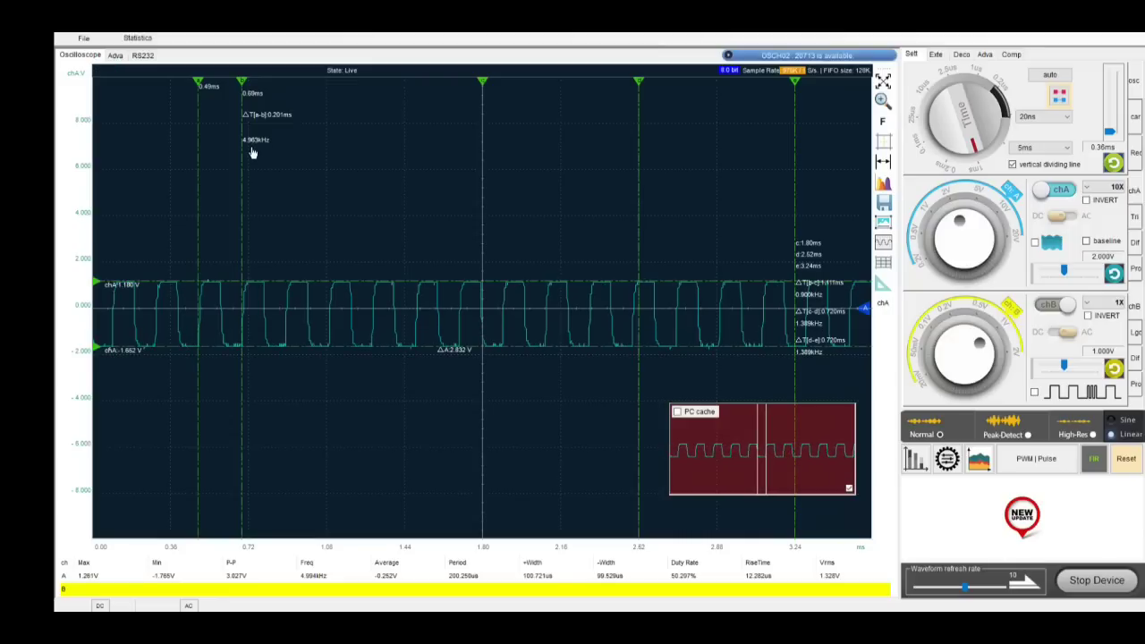
pyautogui.click(884, 144)
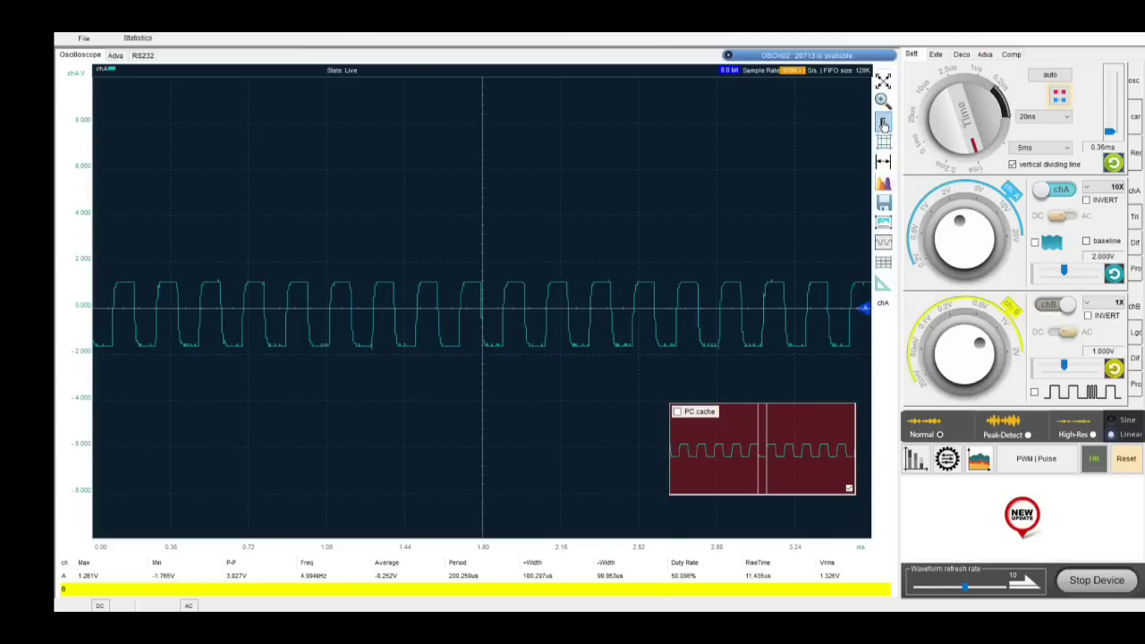
# Toggle the full-screen plot on and off, then show channel A's FFT spectrum below the waveform.
pyautogui.click(882, 125)
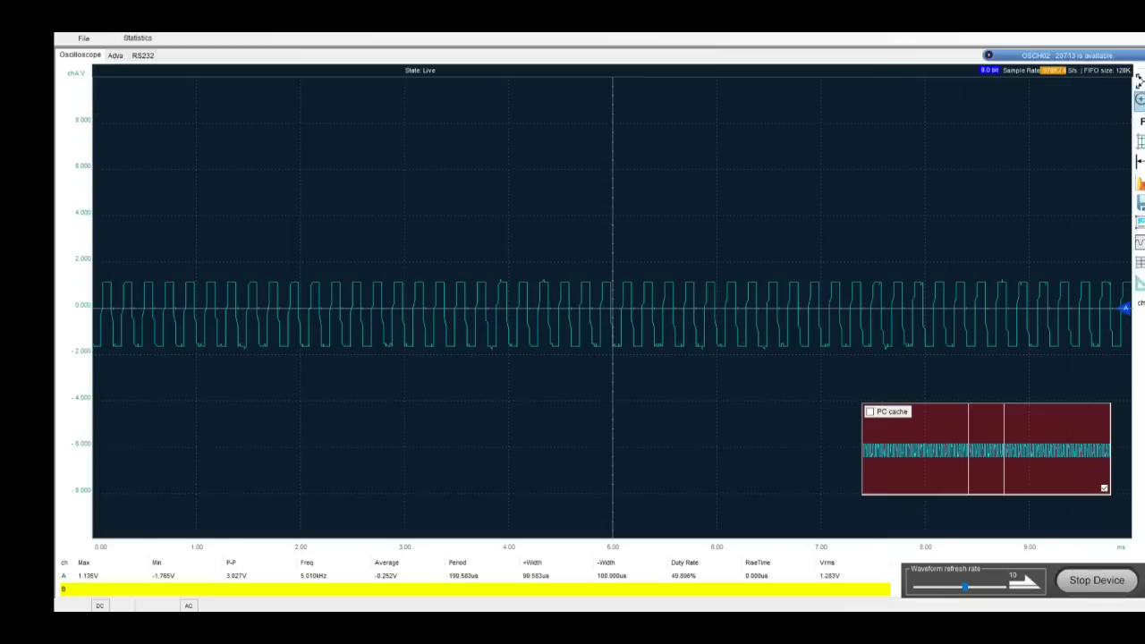
pyautogui.click(1141, 122)
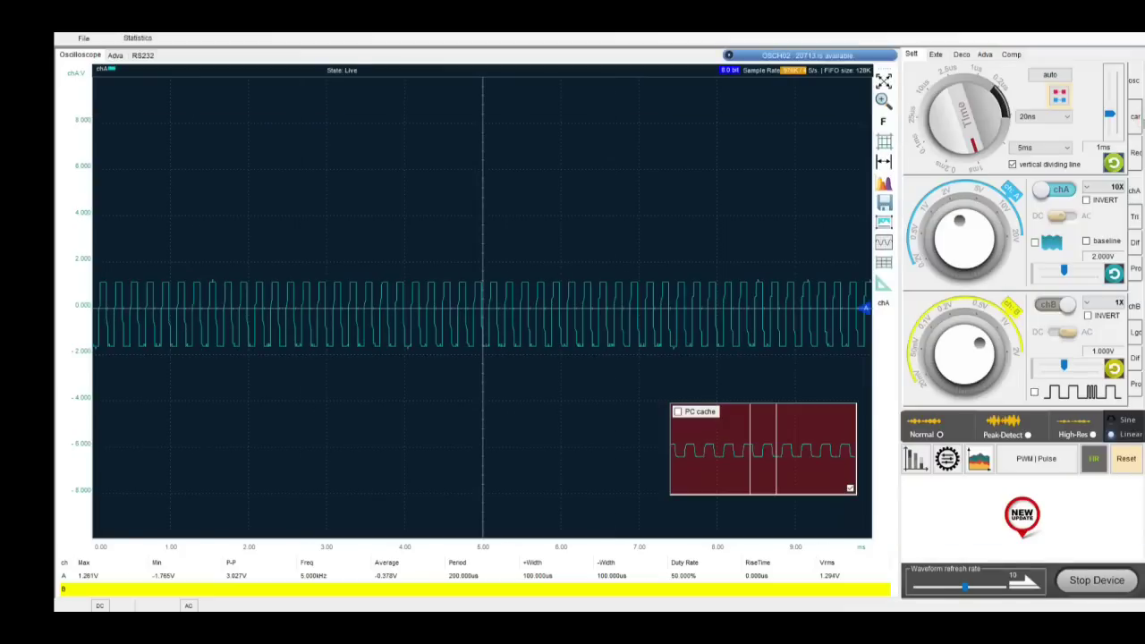
pyautogui.click(883, 186)
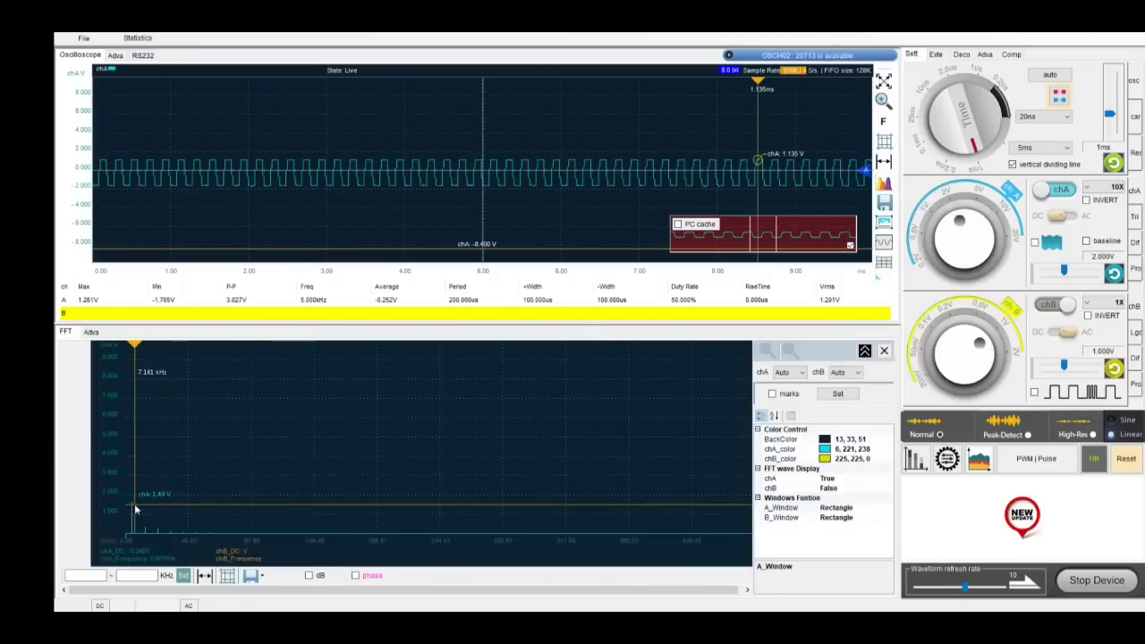
# Close the FFT panel and switch the plot to a white background and back to dark.
pyautogui.click(890, 181)
pyautogui.click(888, 244)
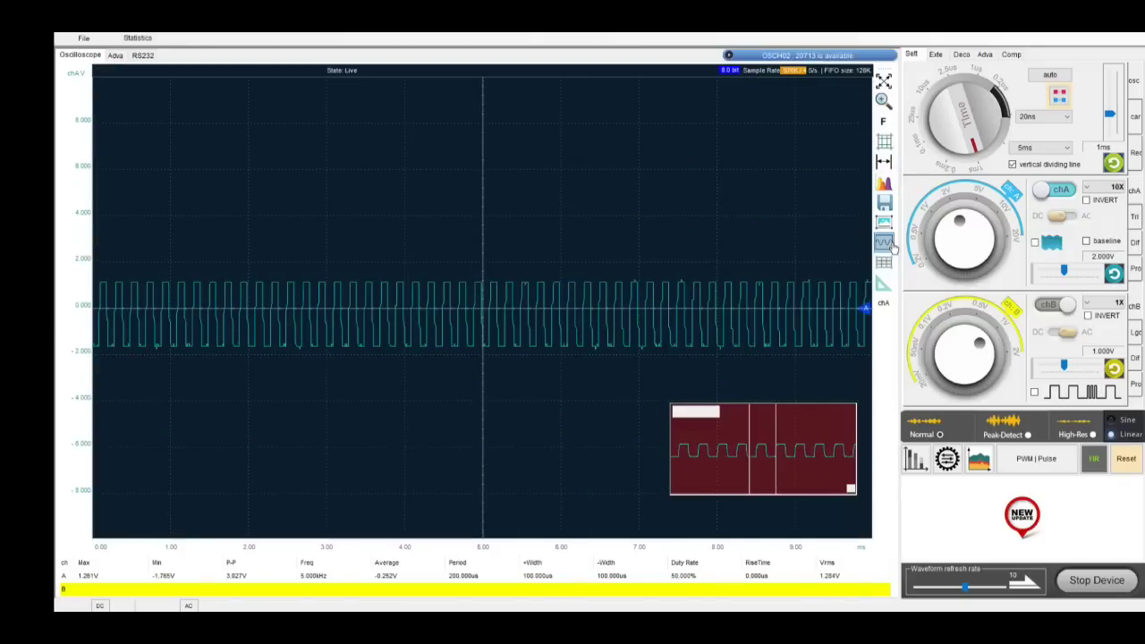
pyautogui.click(890, 247)
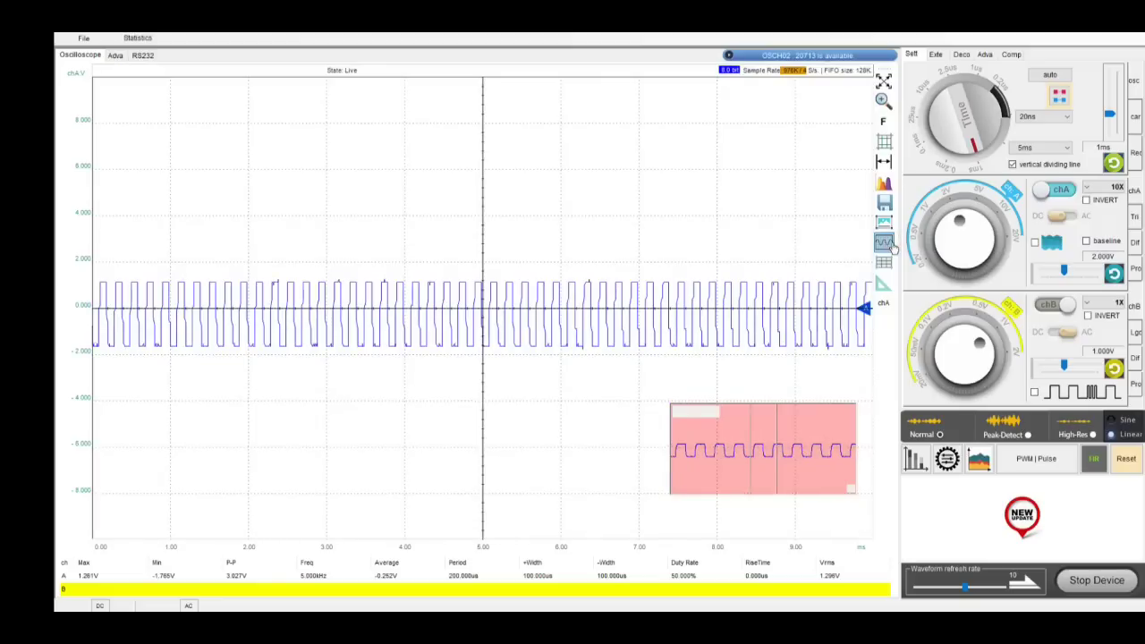
pyautogui.click(891, 247)
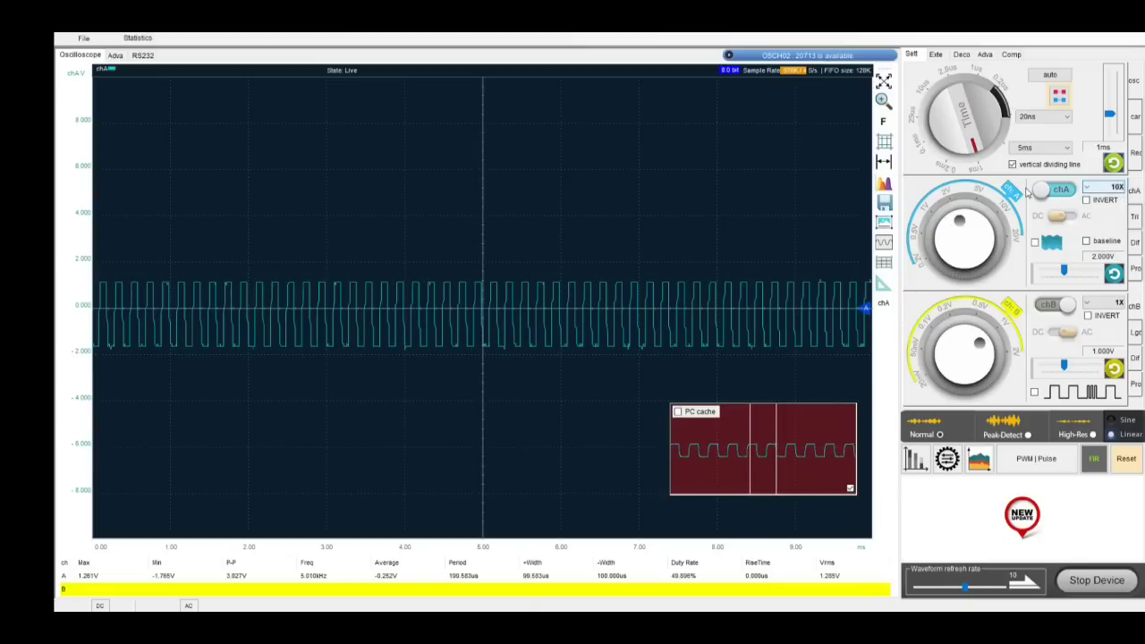
# Step through the trigger, Dif, Pro, chA, Log and chB settings panels.
pyautogui.click(1135, 215)
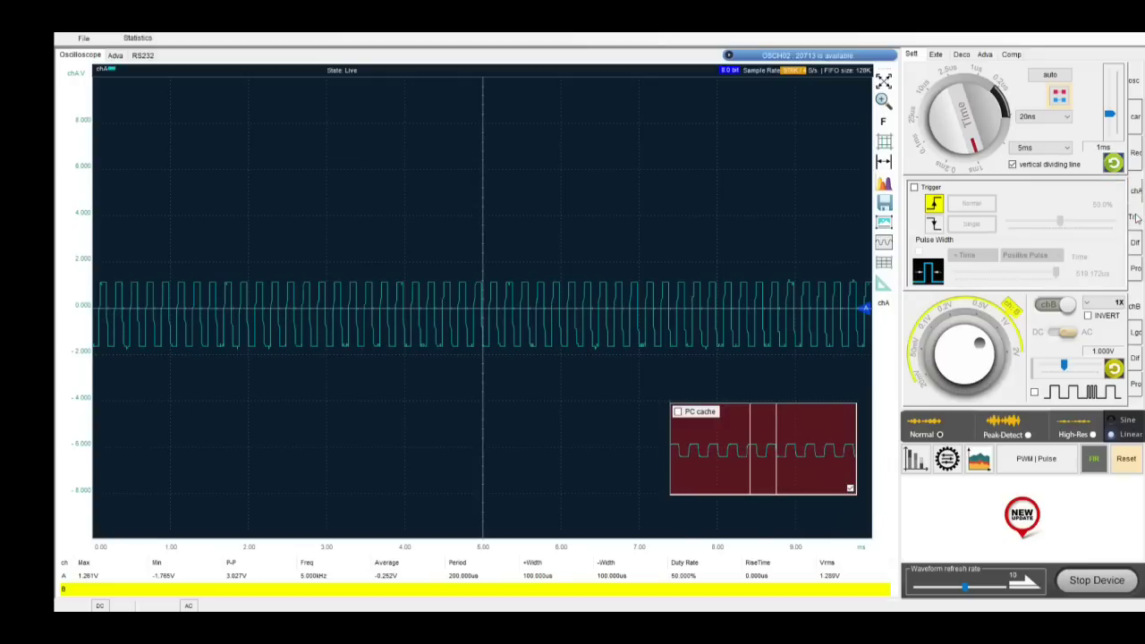
pyautogui.click(1136, 244)
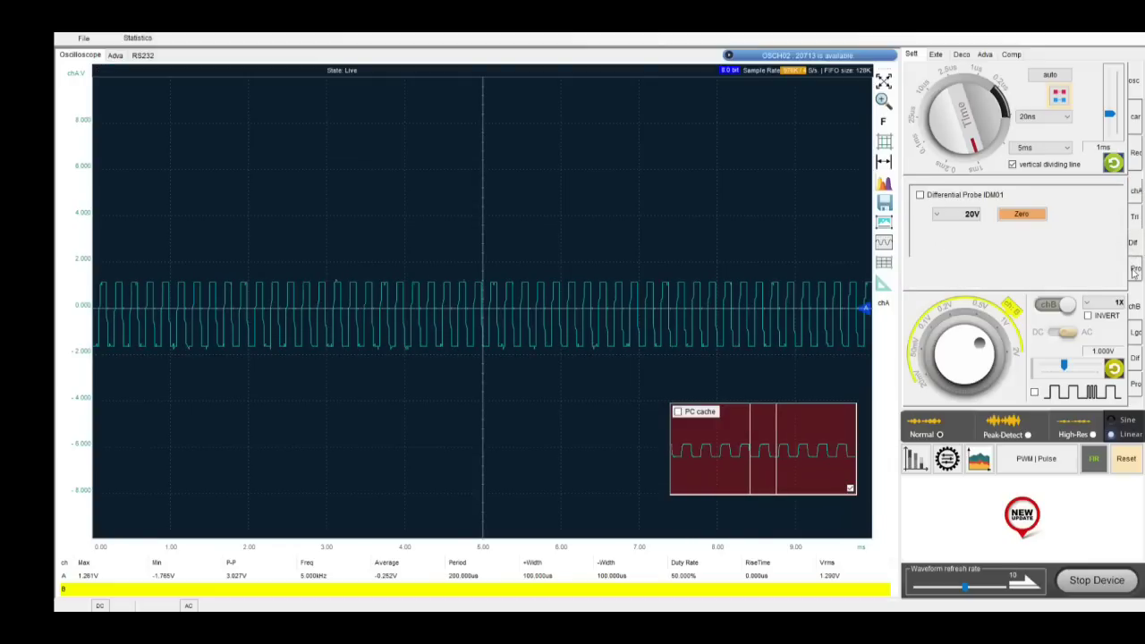
pyautogui.click(1133, 271)
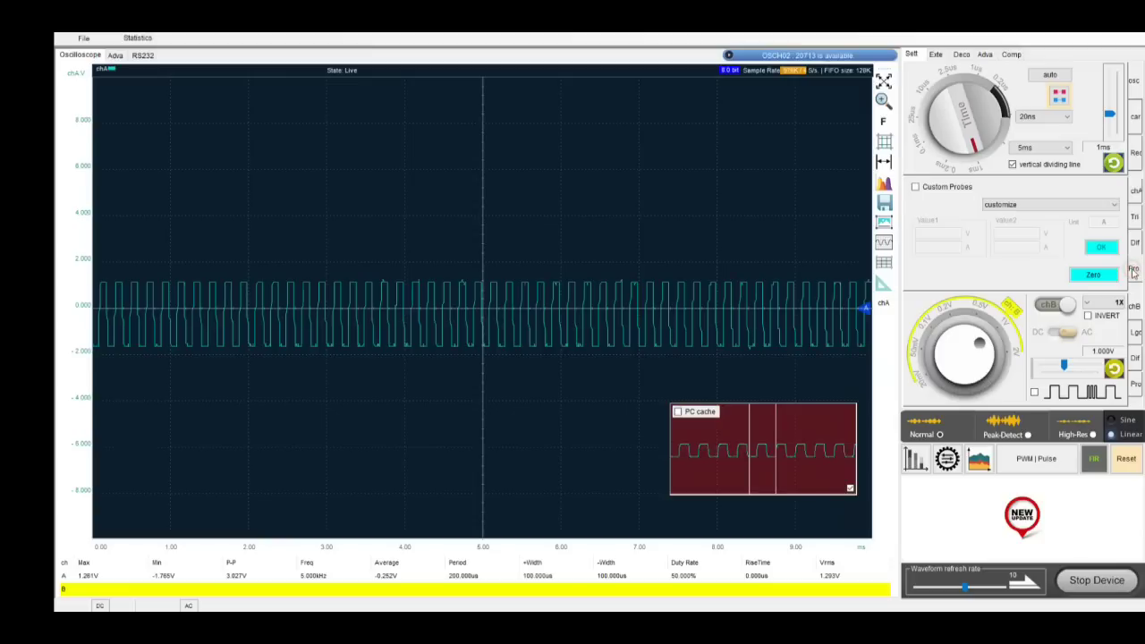
pyautogui.click(1135, 193)
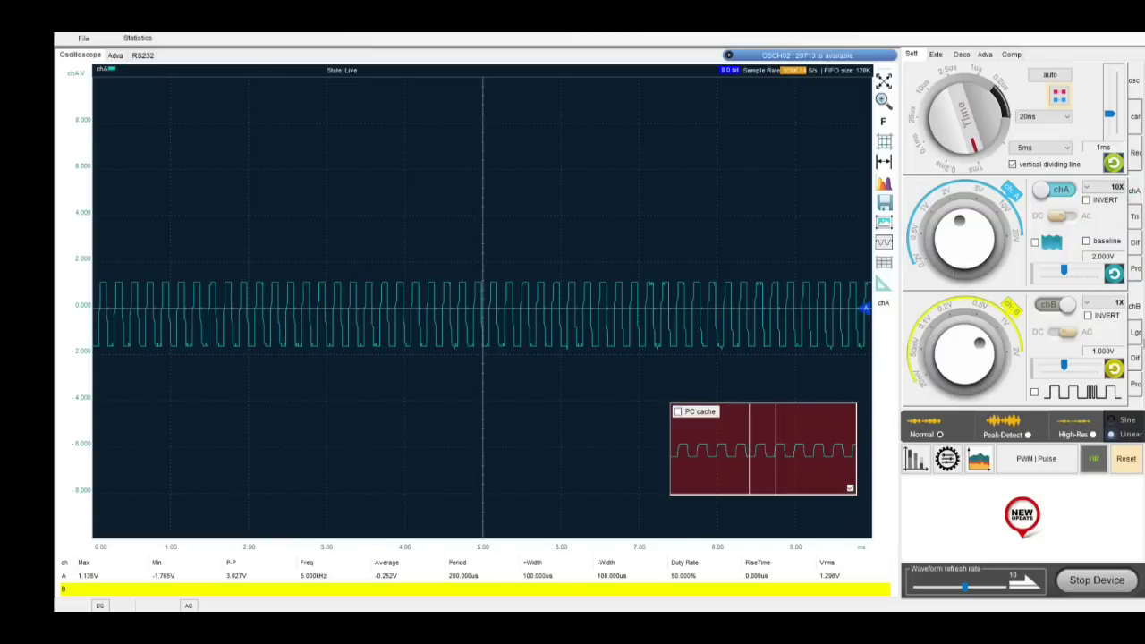
pyautogui.click(1135, 332)
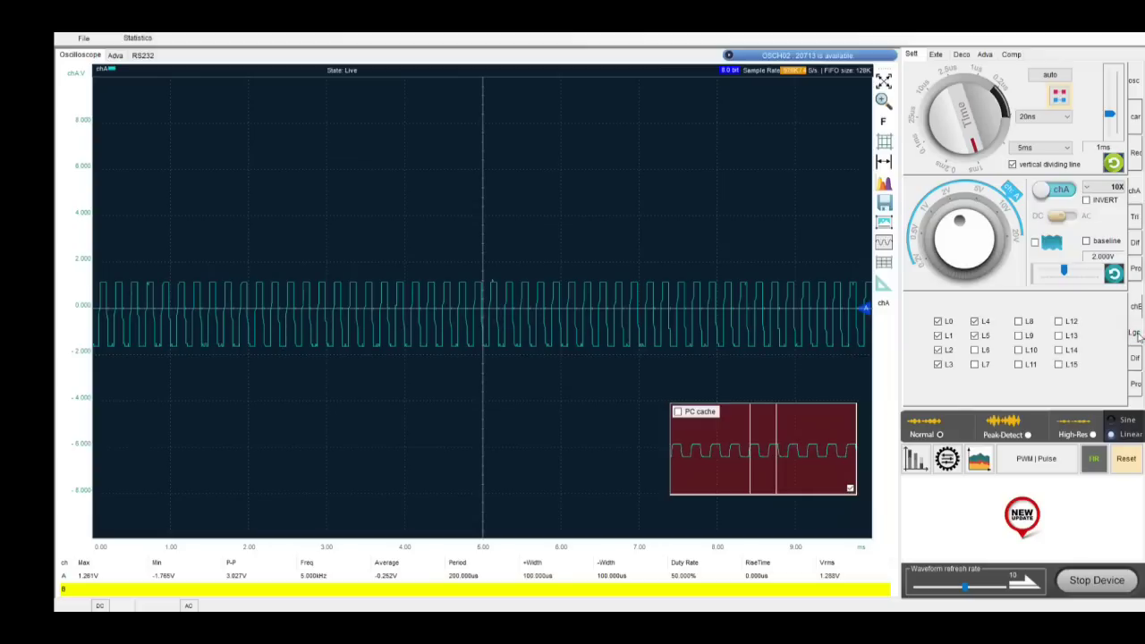
pyautogui.click(1140, 306)
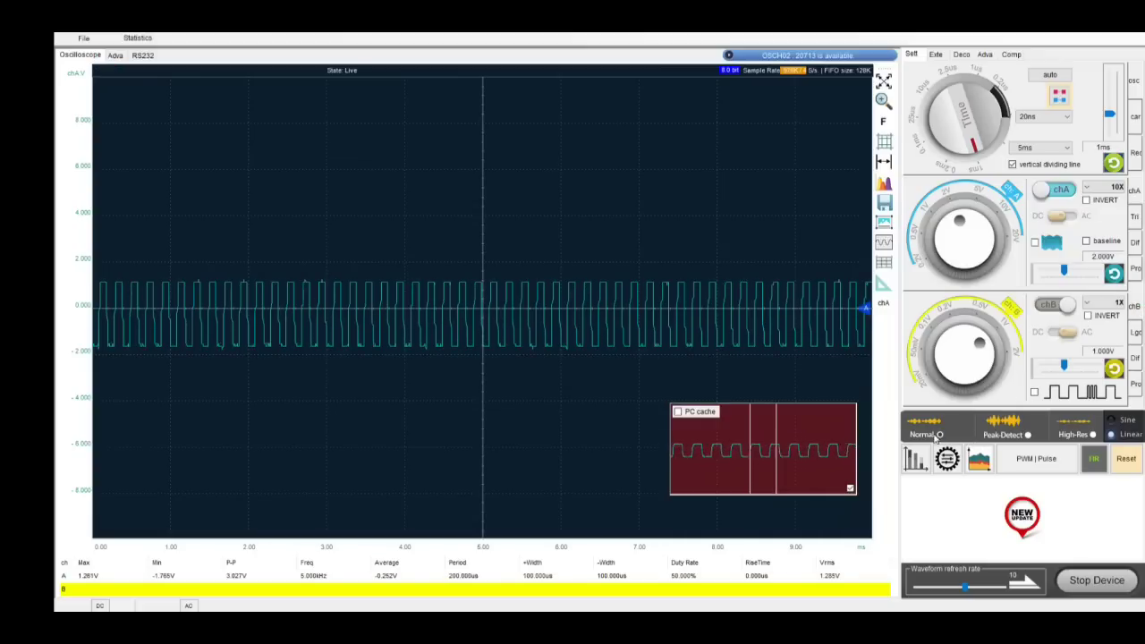
# Set acquisition to High-Res after trying Peak-Detect, show frequency statistics, and open Calibration.
pyautogui.click(1027, 435)
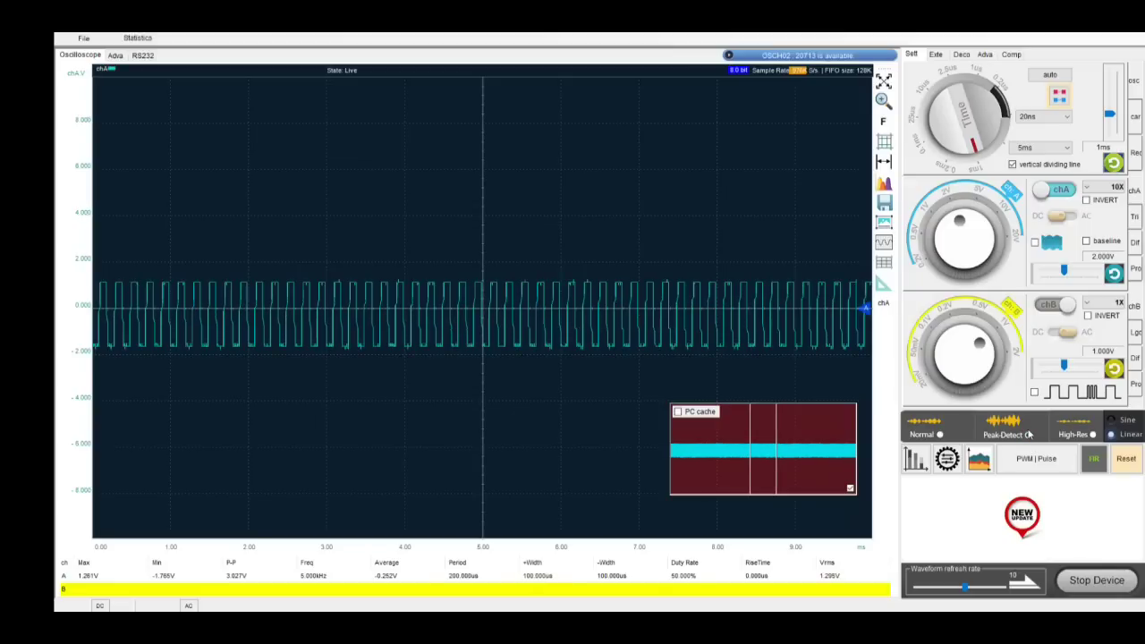
pyautogui.click(1092, 435)
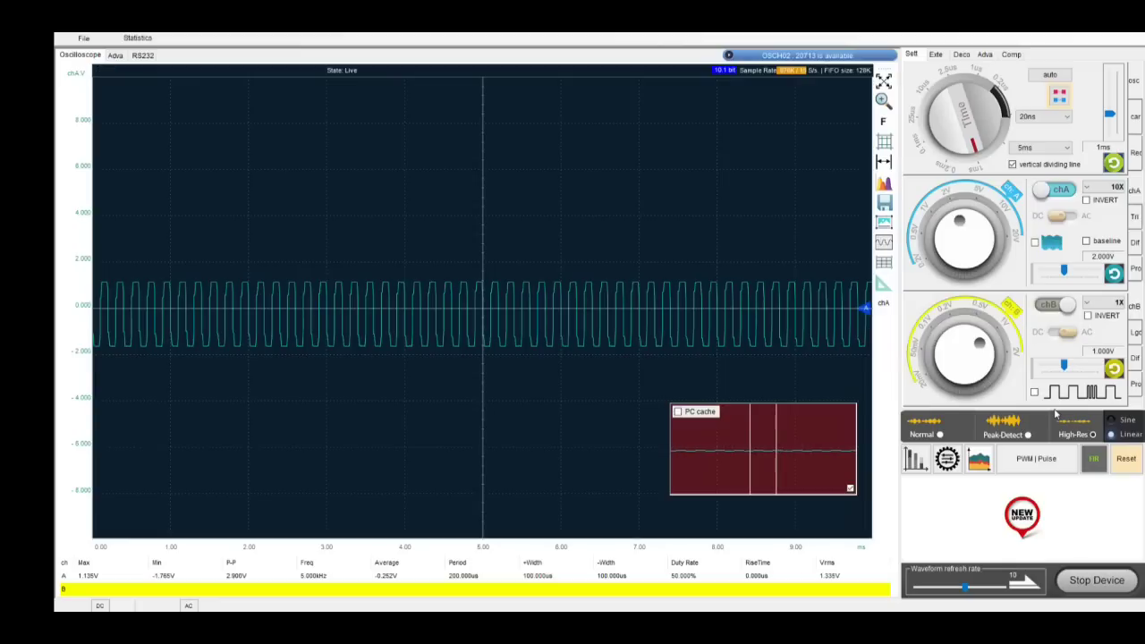
pyautogui.click(915, 458)
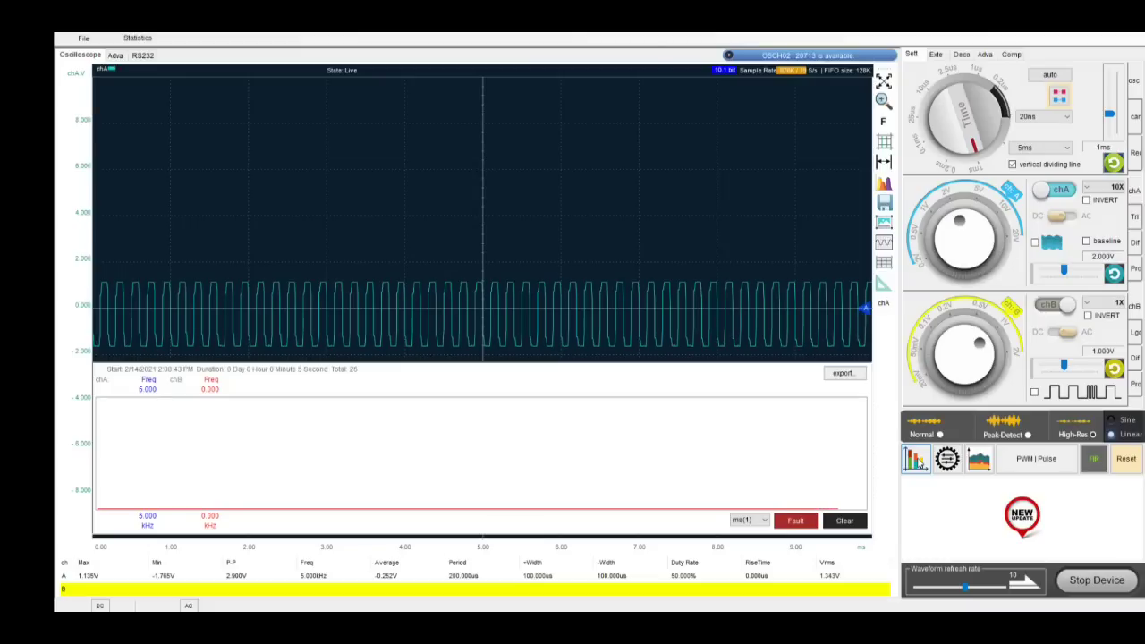
pyautogui.click(952, 463)
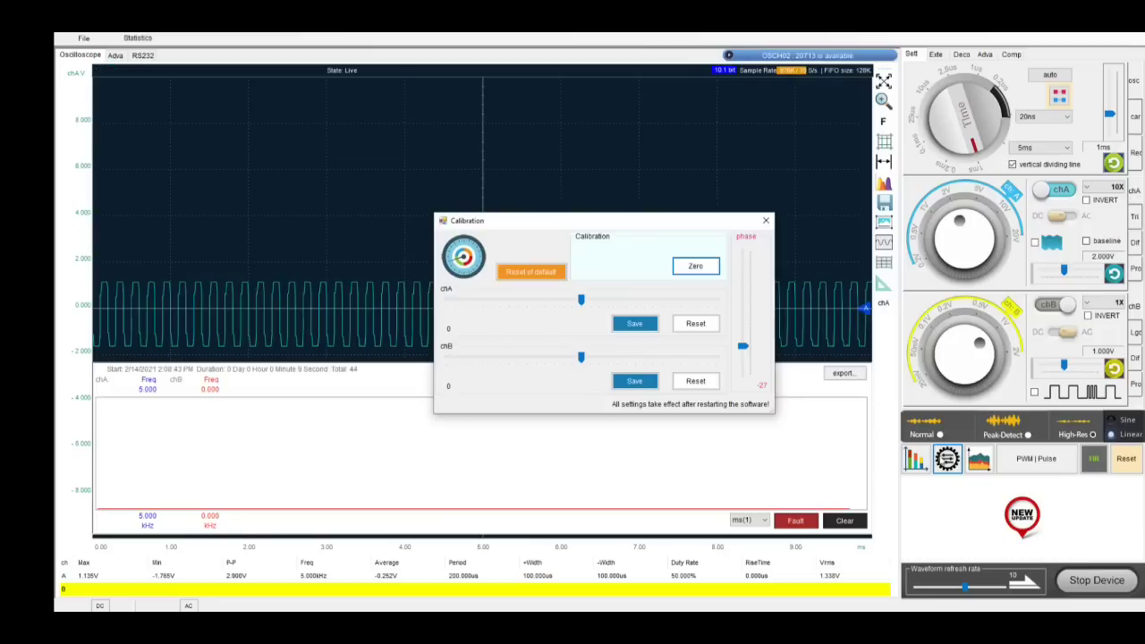
# Close Calibration and look over the PWM | Pulse and FIR digital filtering dialogs.
pyautogui.click(766, 220)
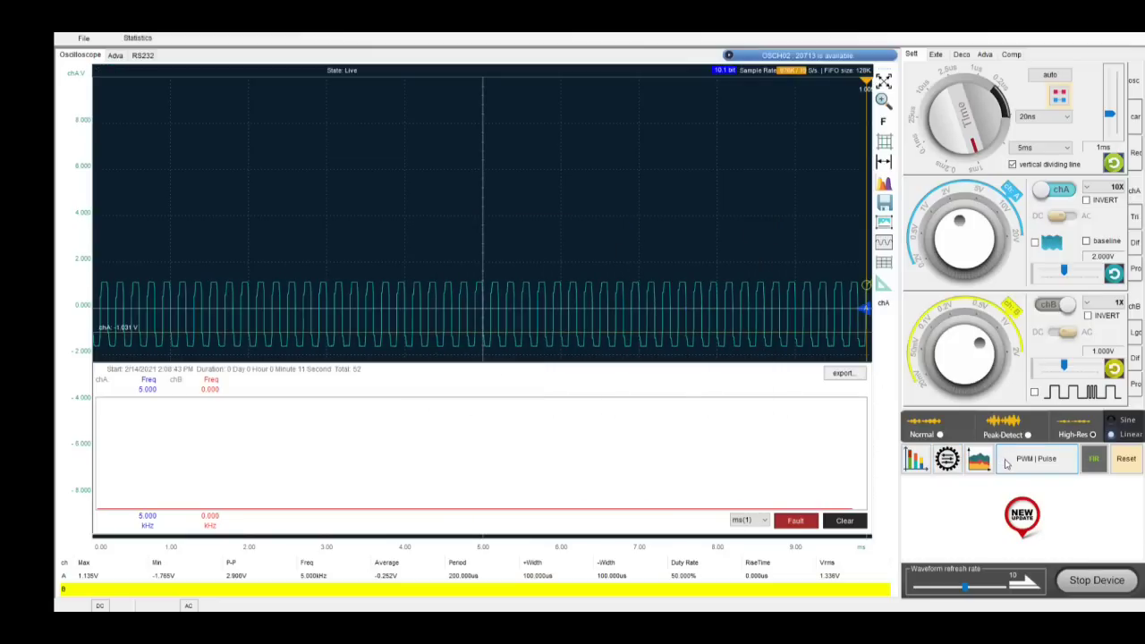
pyautogui.click(1016, 464)
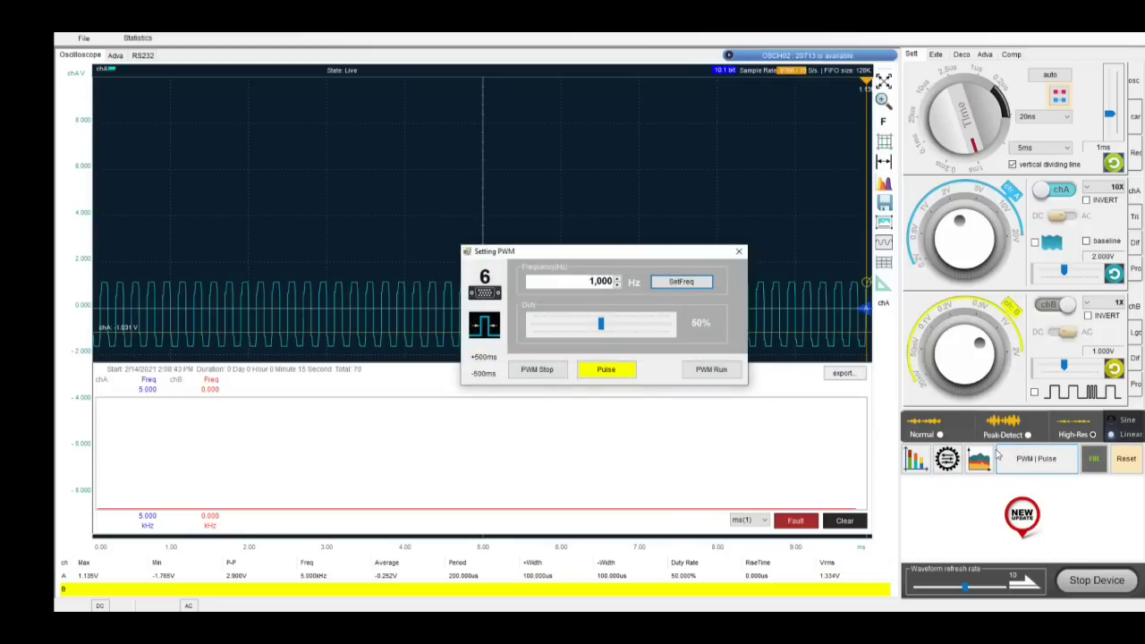
pyautogui.click(738, 254)
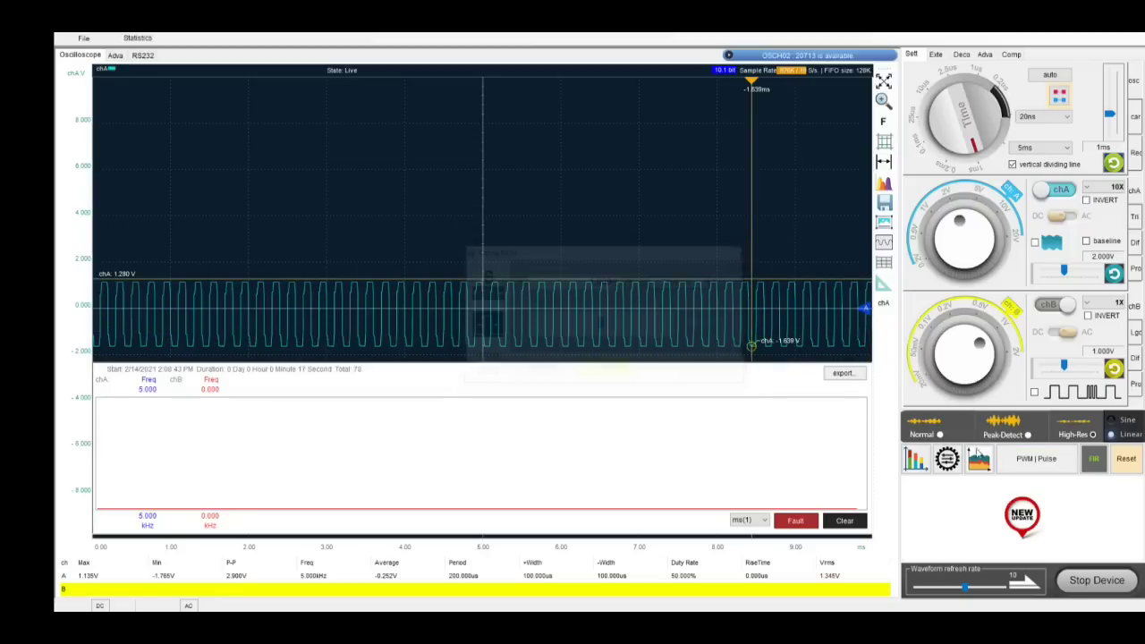
pyautogui.click(1092, 460)
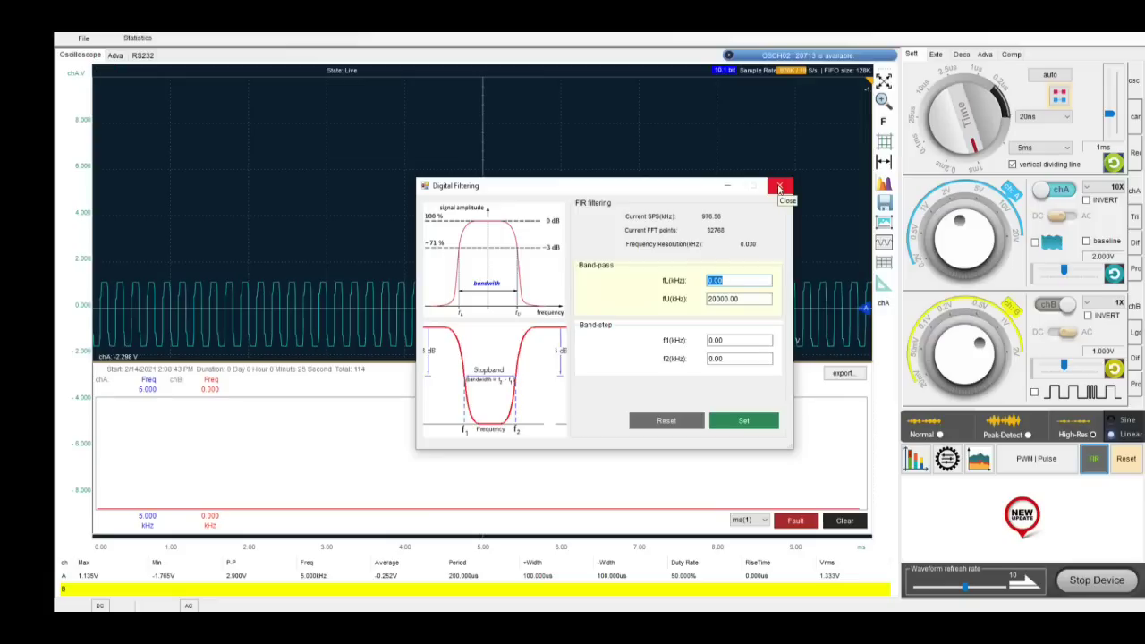
pyautogui.click(779, 189)
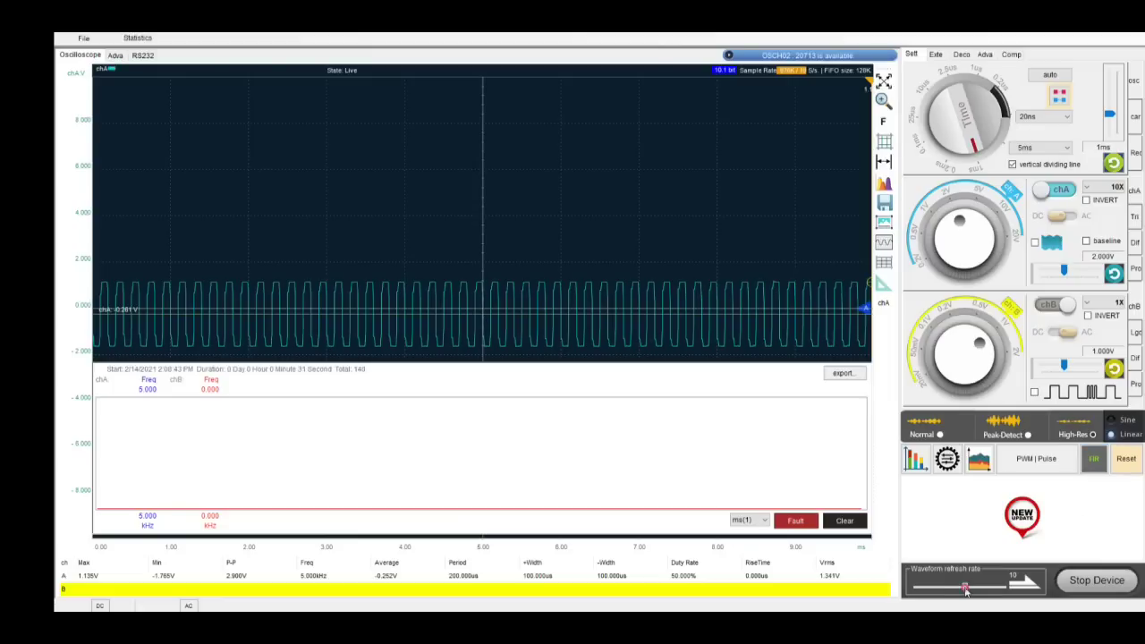
# Raise the waveform refresh rate to 50 and hide the statistics panel.
pyautogui.moveTo(966, 588); pyautogui.dragTo(990, 589)
pyautogui.click(915, 459)
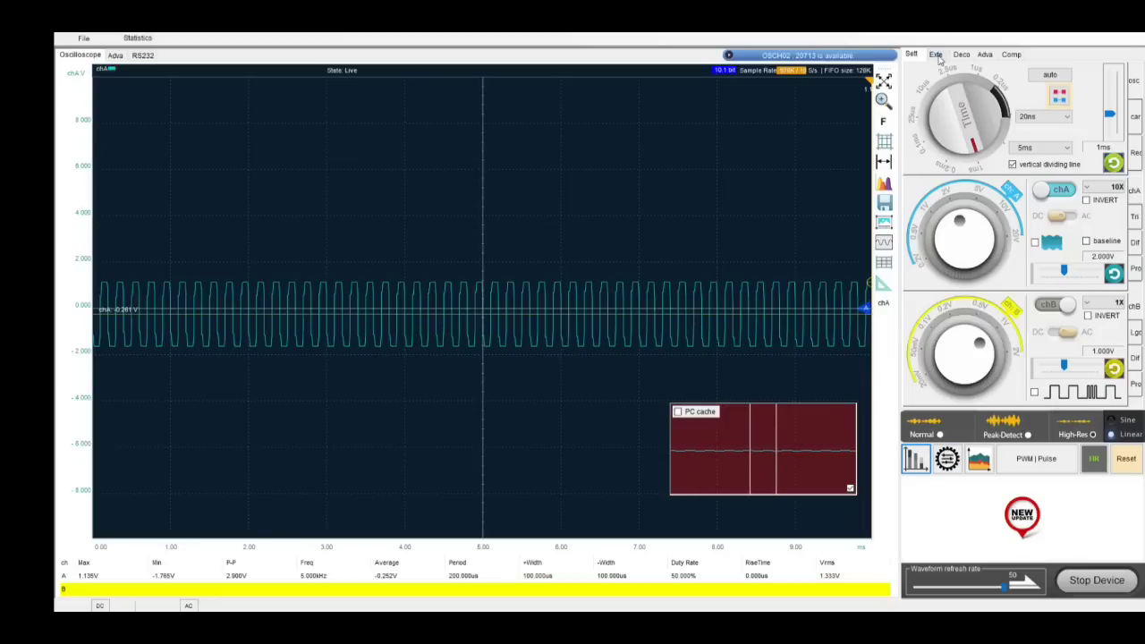
pyautogui.click(936, 55)
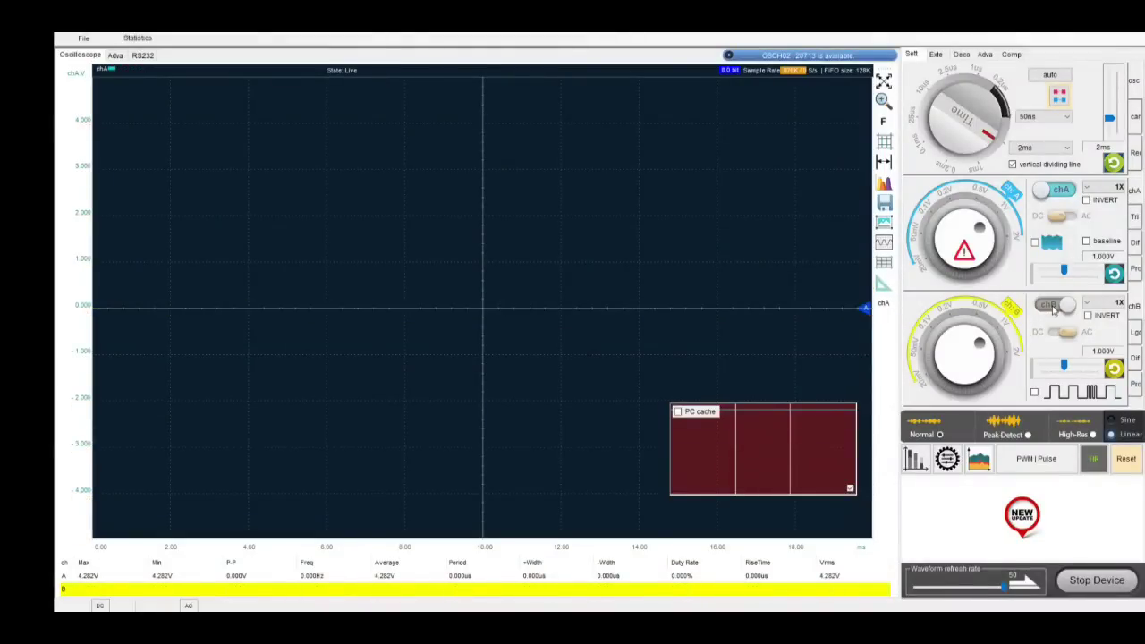
# Toggle channel A off and back on, then glance at the trigger settings.
pyautogui.click(1055, 190)
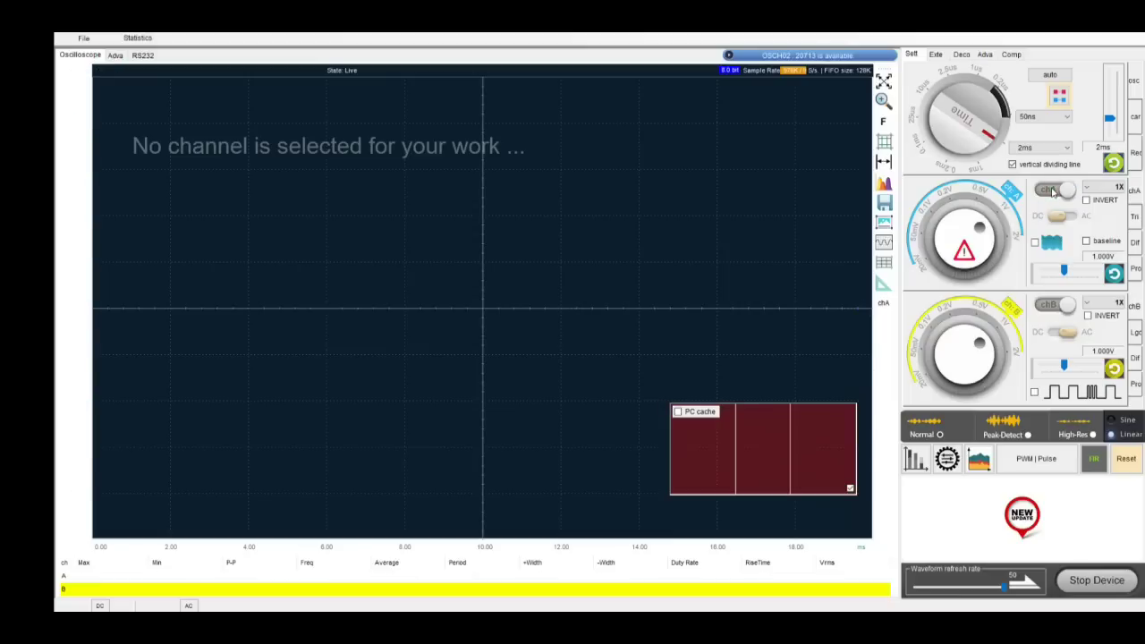
pyautogui.click(1055, 190)
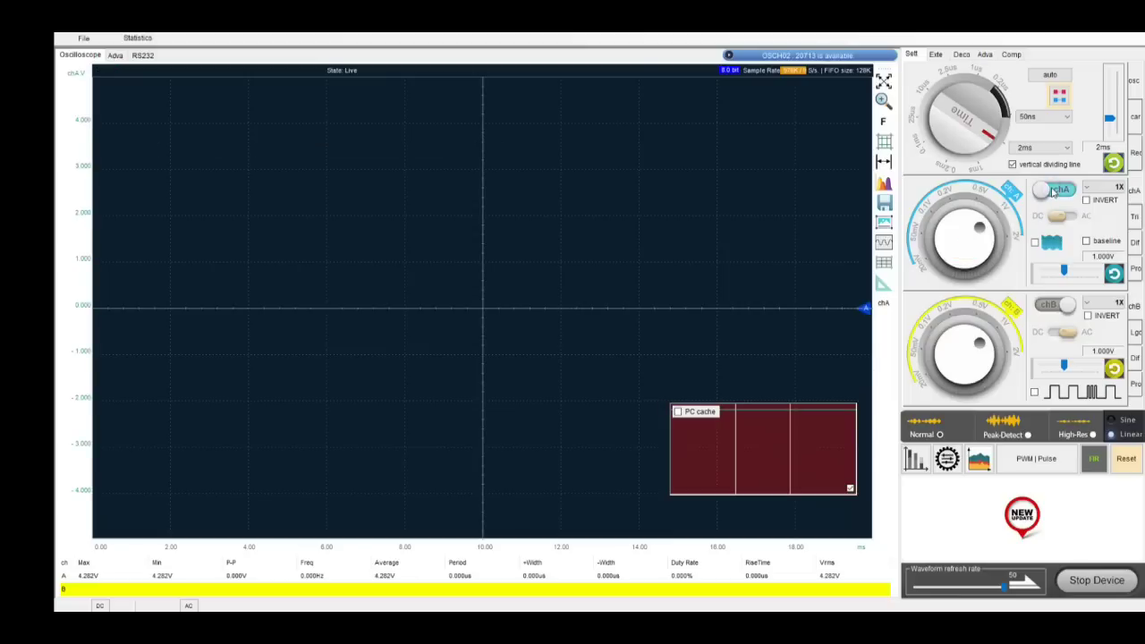
pyautogui.click(1132, 219)
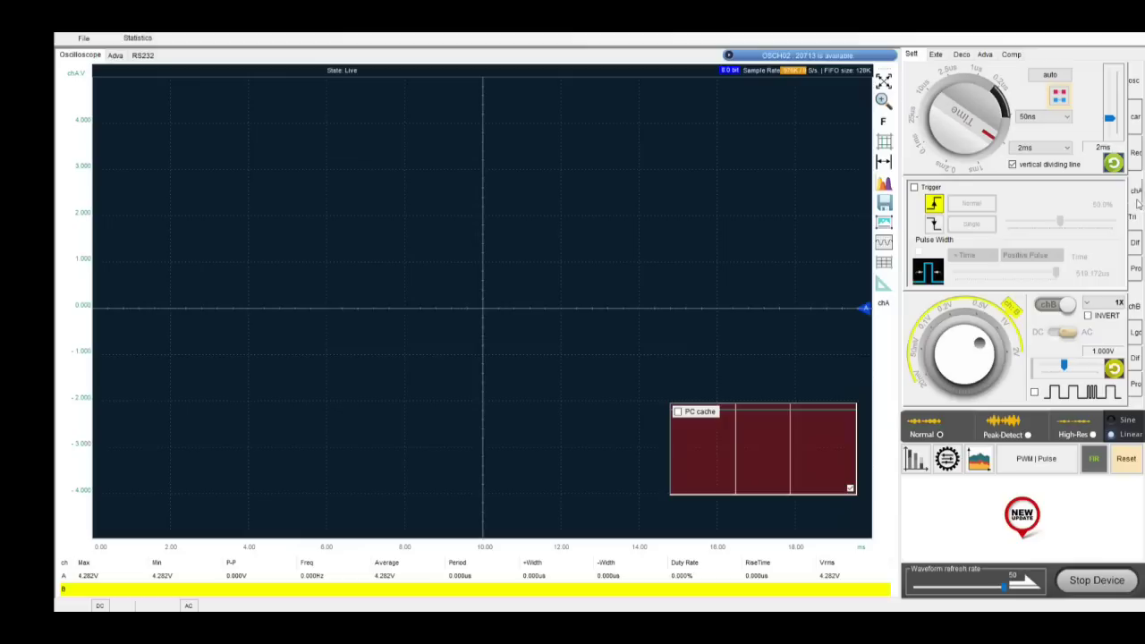
pyautogui.click(1135, 193)
# Enable the signal generator with a sine output and return to the channel settings.
pyautogui.click(936, 55)
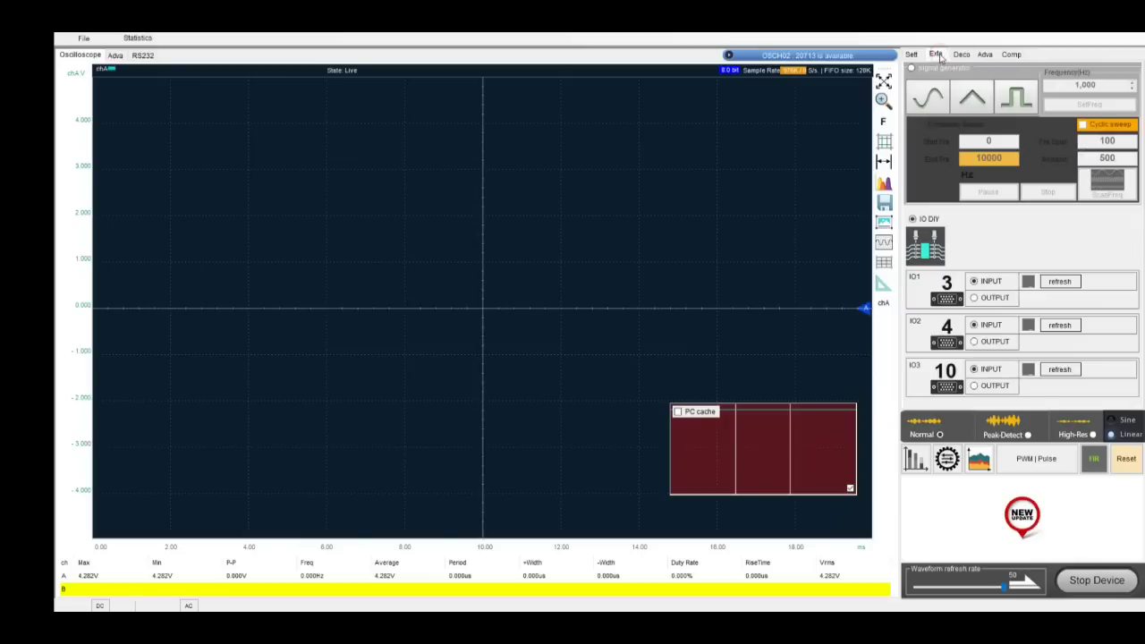
pyautogui.click(915, 70)
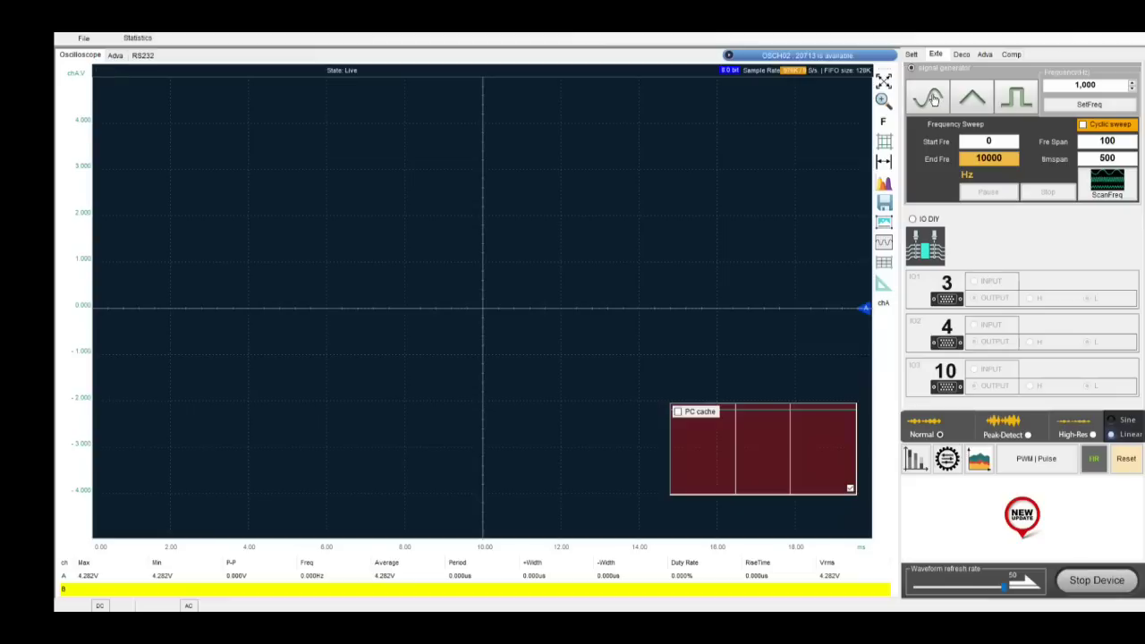
pyautogui.click(933, 100)
pyautogui.click(912, 54)
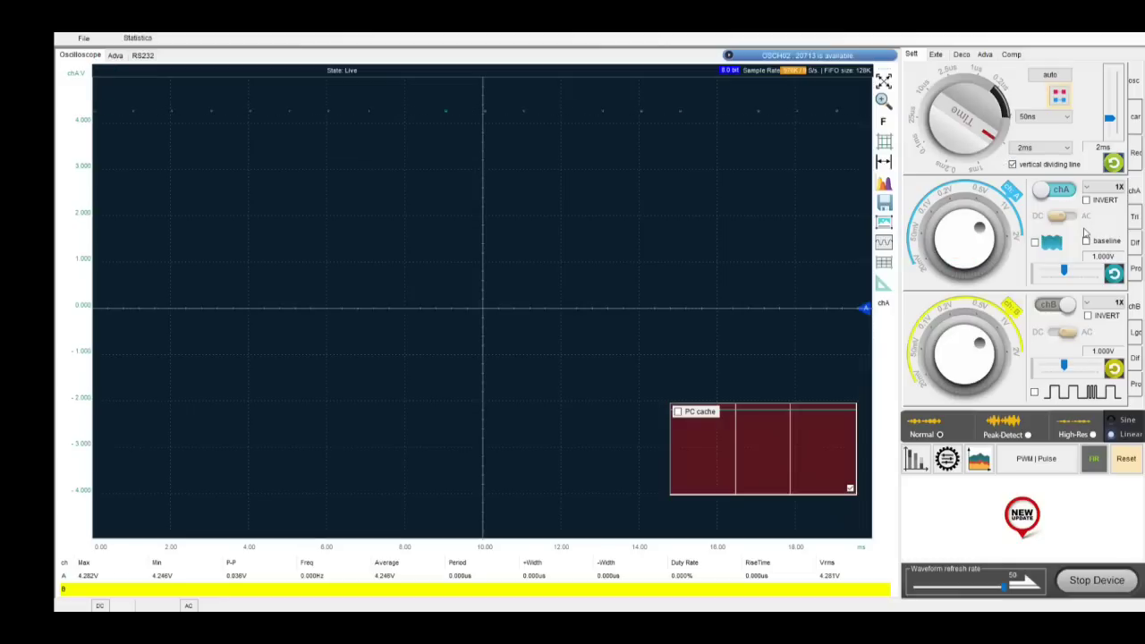
# AC-couple channel A and auto-scale to a 1.000 kHz, 0.593 V peak-to-peak waveform at 0.200 V scale.
pyautogui.click(1061, 218)
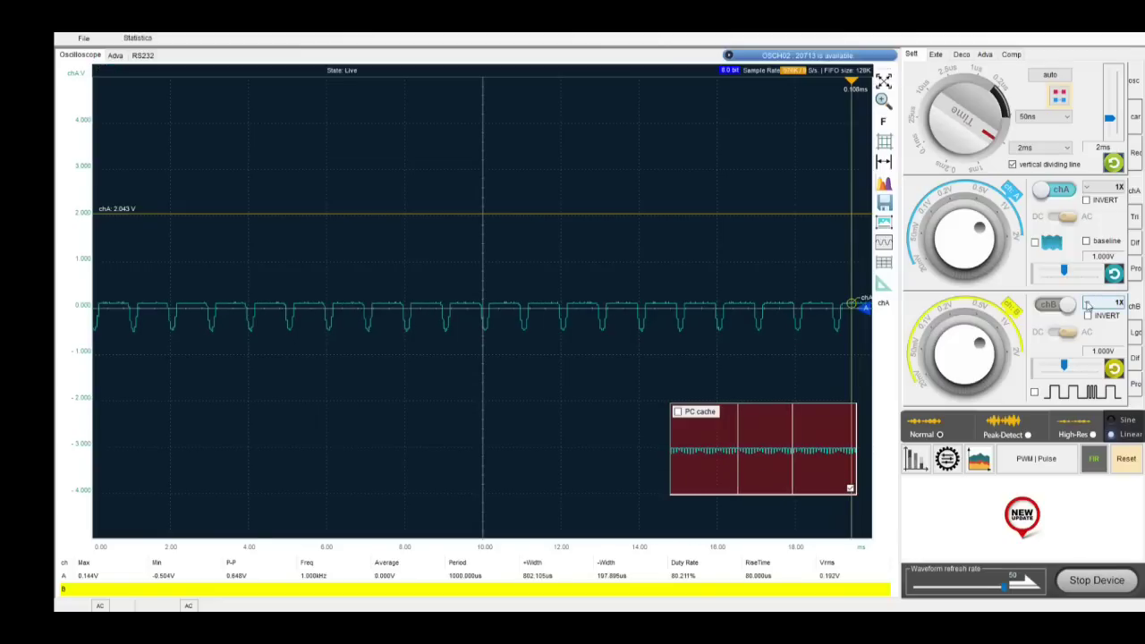
pyautogui.click(1049, 74)
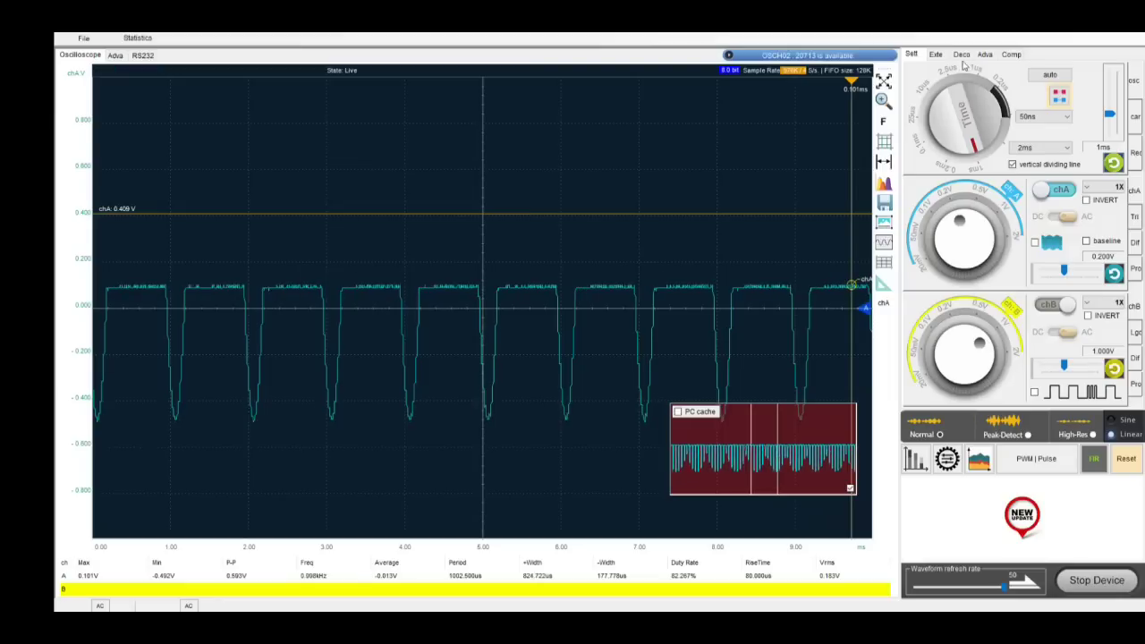
pyautogui.click(937, 55)
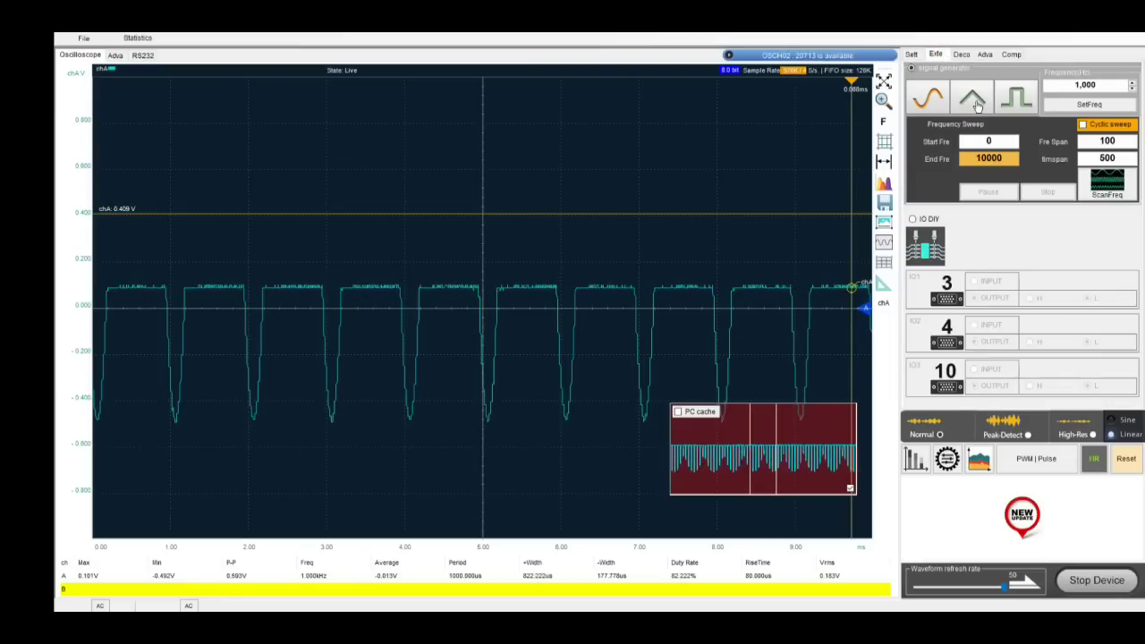
# Switch the generator output to a triangle wave, then to a 1 kHz square wave.
pyautogui.click(977, 104)
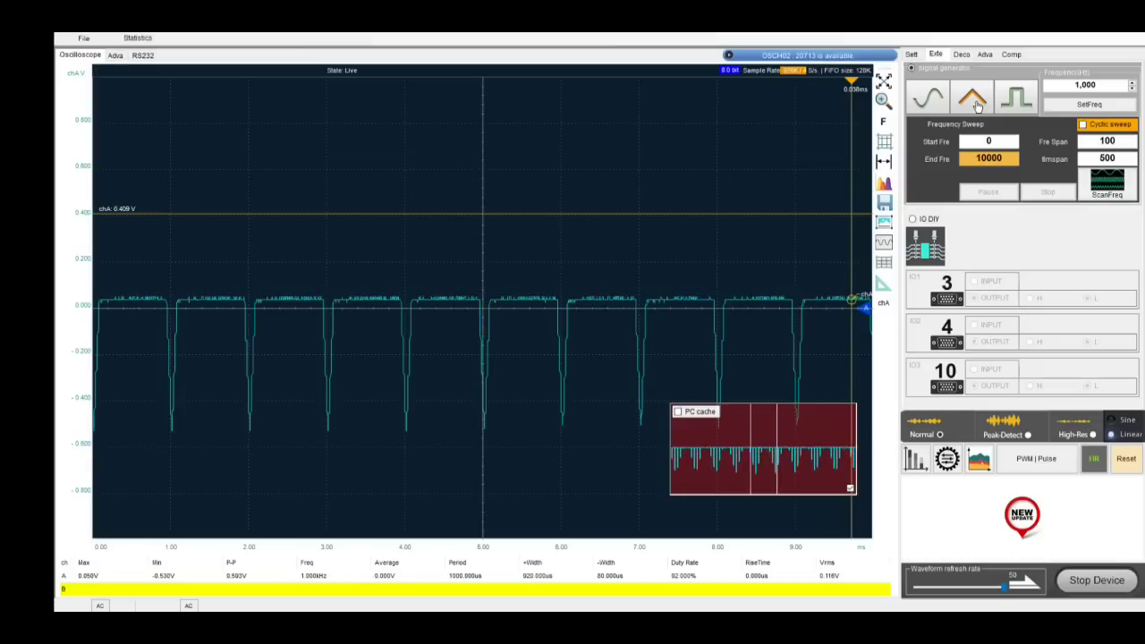
pyautogui.click(1022, 100)
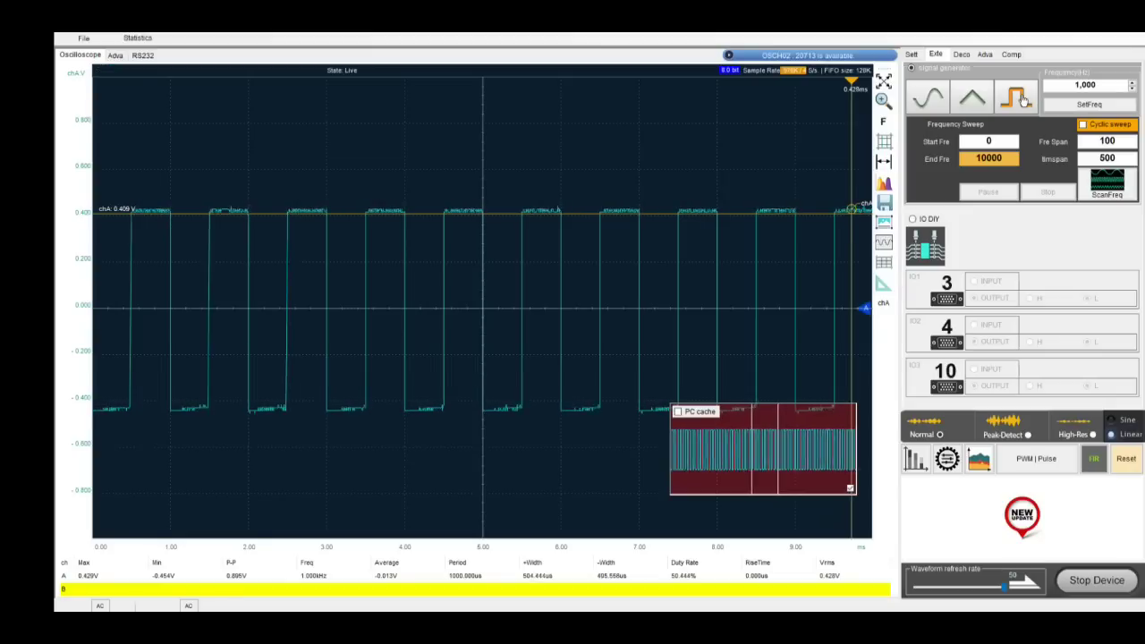
# Raise the generator frequency to 10,000 Hz and apply it with SetFreq.
pyautogui.click(1132, 82)
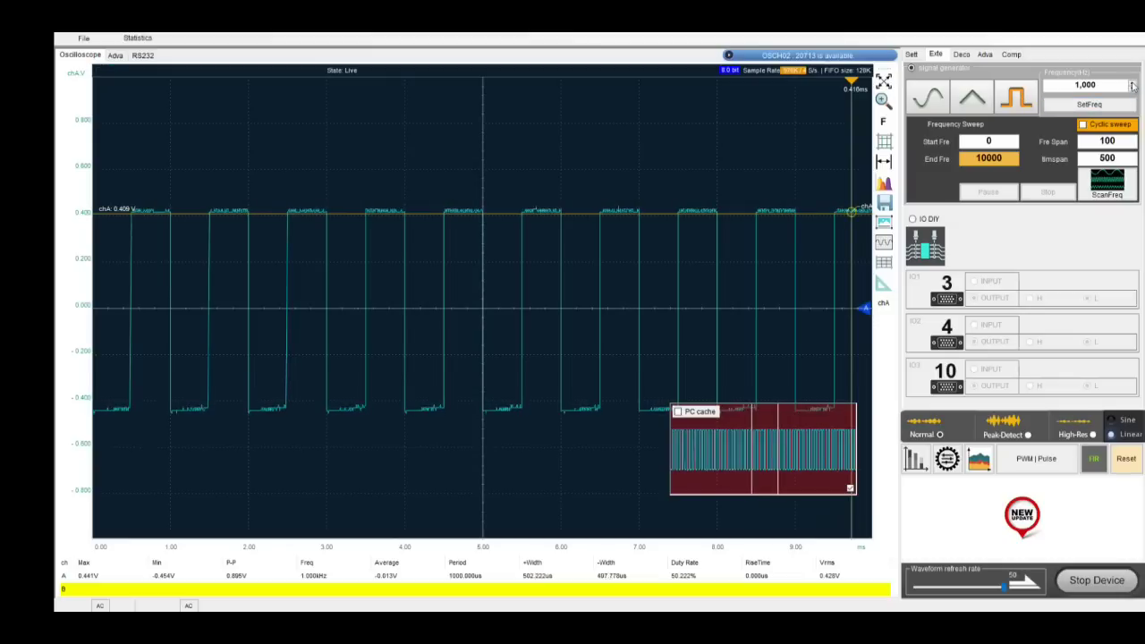
pyautogui.click(1132, 82)
pyautogui.click(1132, 82)
pyautogui.click(1133, 82)
pyautogui.click(1132, 82)
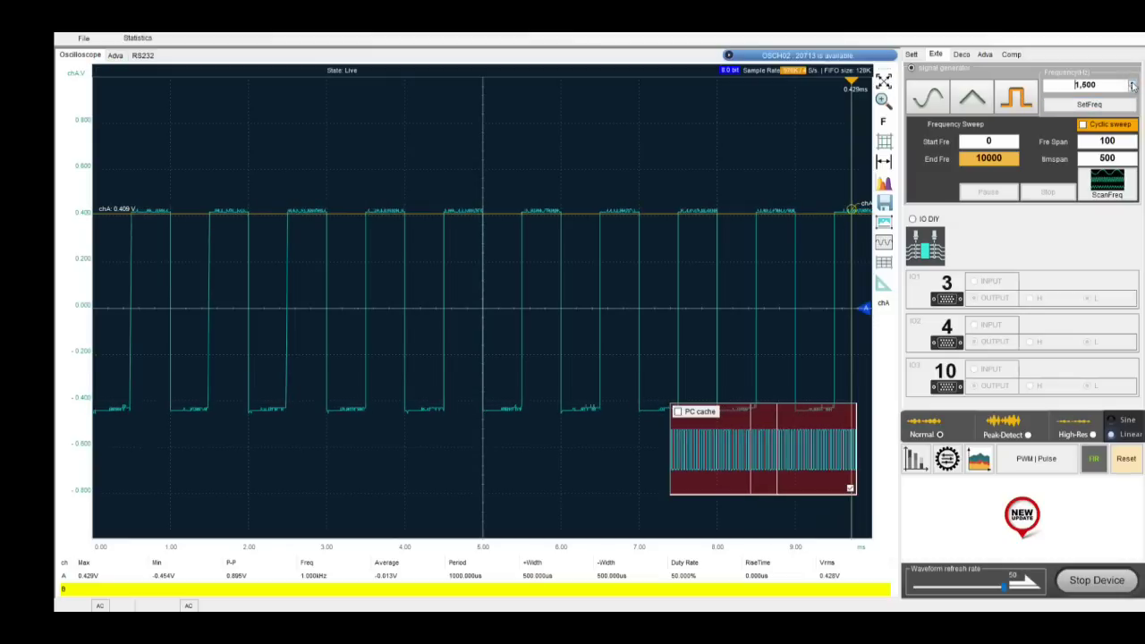
pyautogui.click(1132, 82)
pyautogui.click(1132, 82)
pyautogui.click(1132, 83)
pyautogui.click(1132, 82)
pyautogui.click(1132, 83)
pyautogui.click(1132, 82)
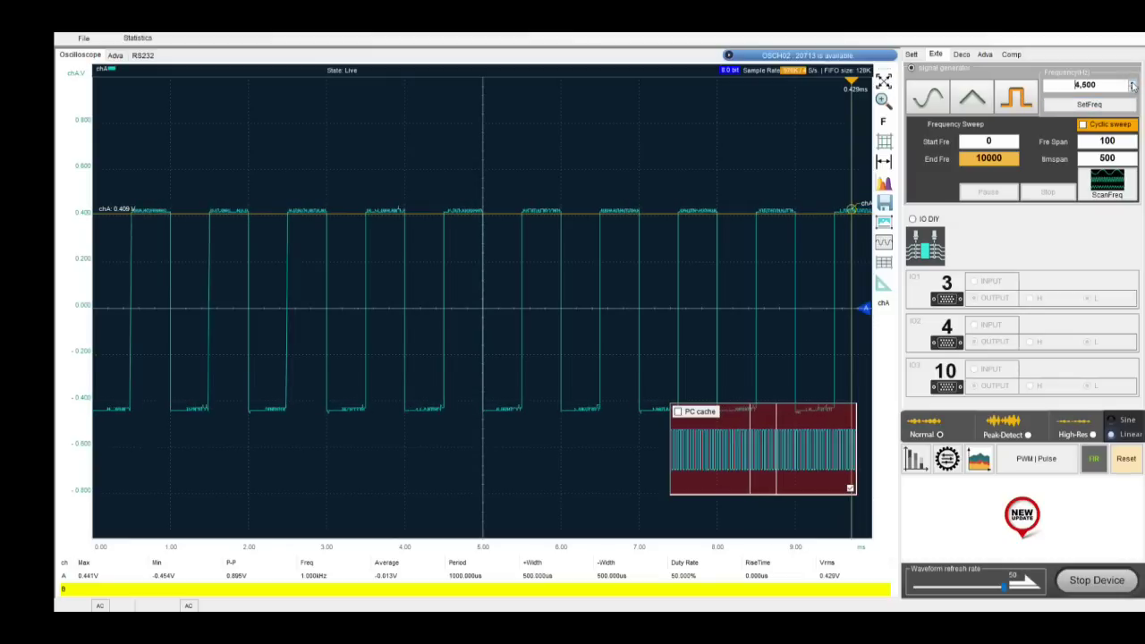
pyautogui.click(1133, 82)
pyautogui.click(1132, 82)
pyautogui.moveTo(1132, 84); pyautogui.dragTo(1132, 84)
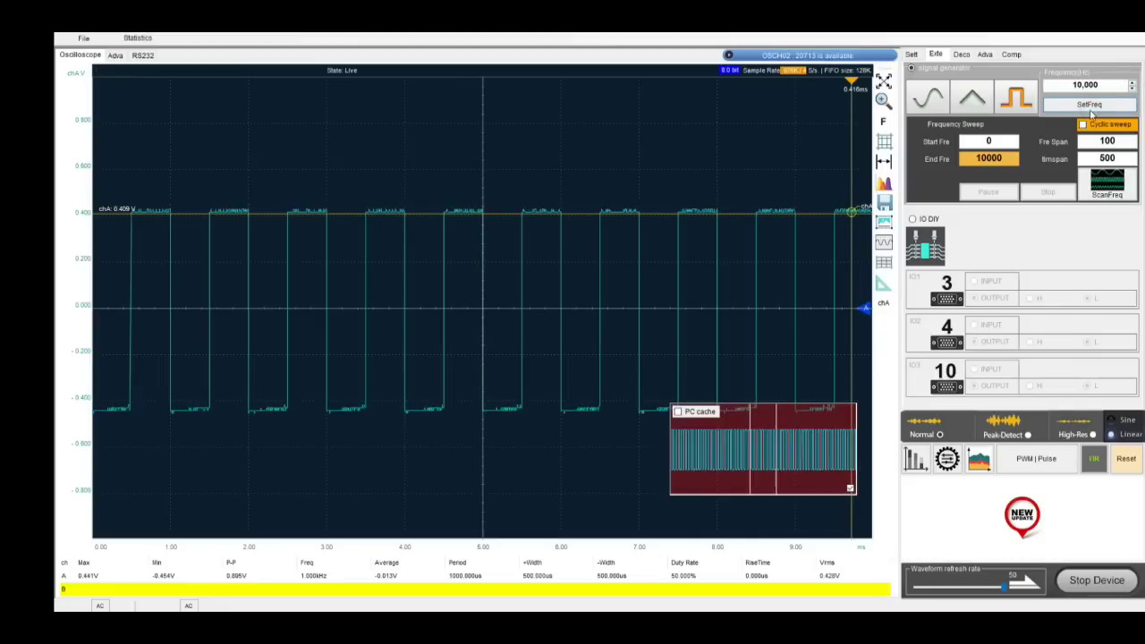
pyautogui.click(1090, 108)
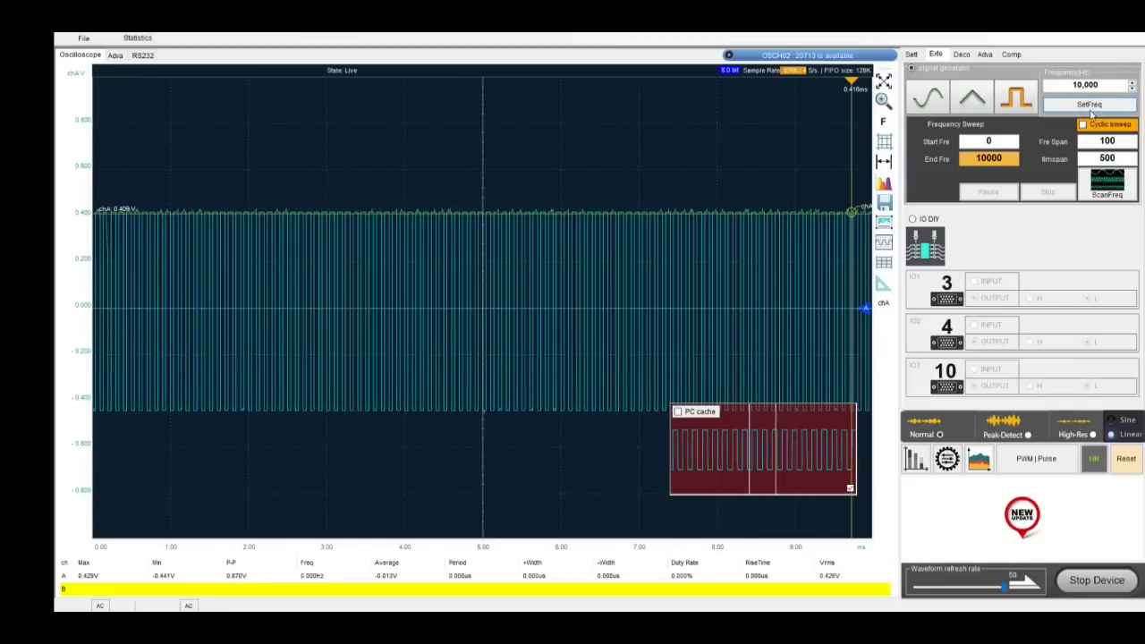
# Set the timebase to 0.30 ms per division to resolve individual square-wave pulses.
pyautogui.click(913, 55)
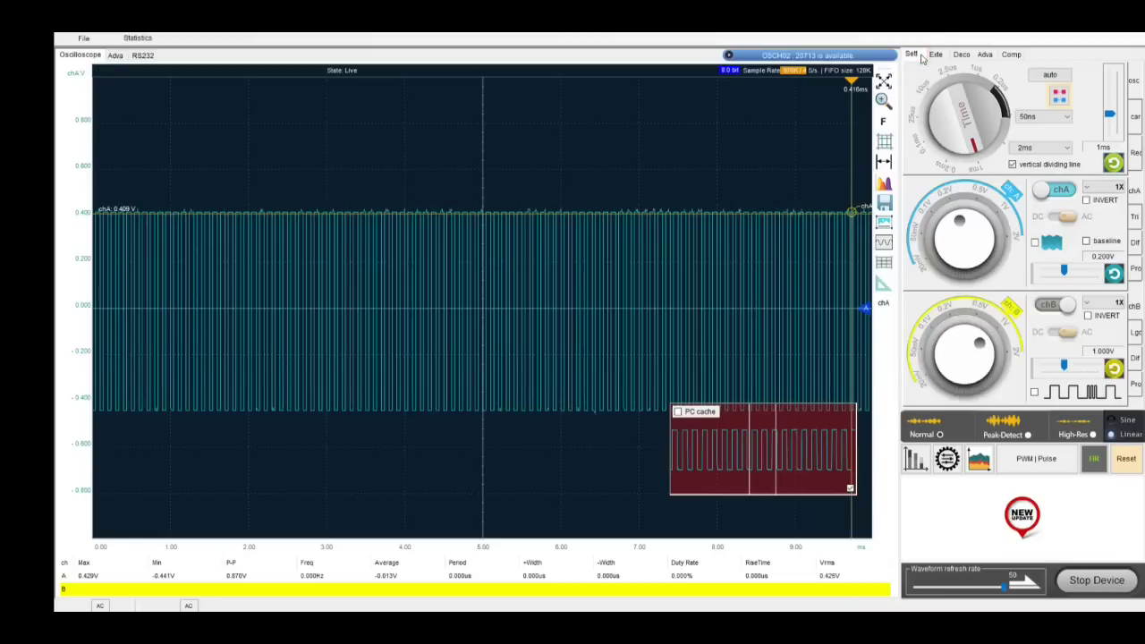
pyautogui.moveTo(1109, 113); pyautogui.dragTo(1100, 146)
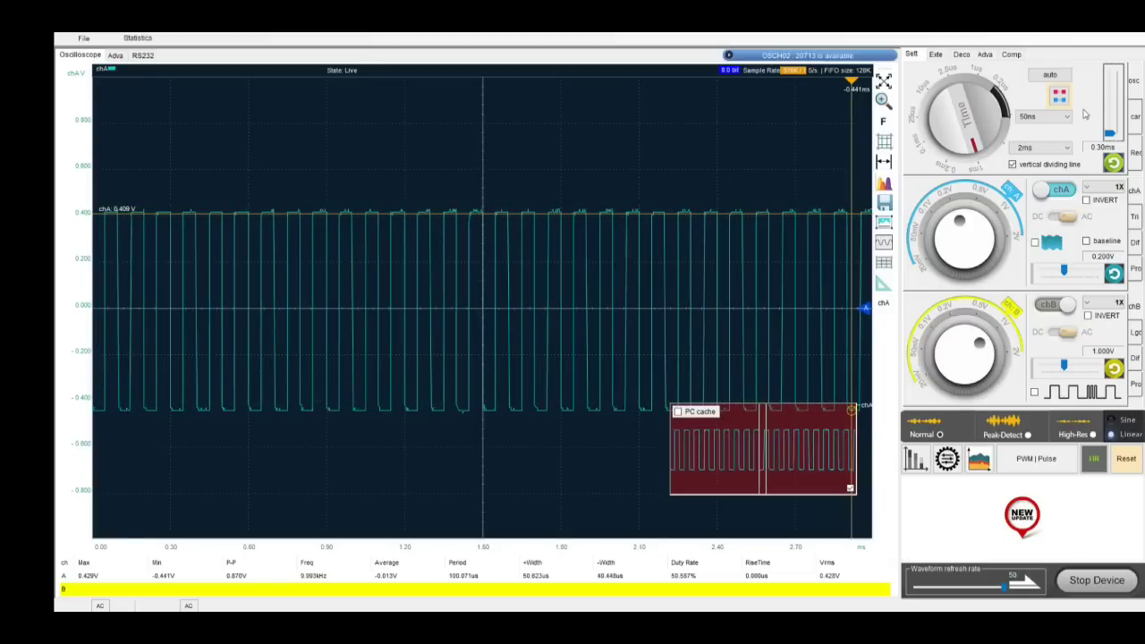
pyautogui.click(1002, 148)
pyautogui.click(1114, 126)
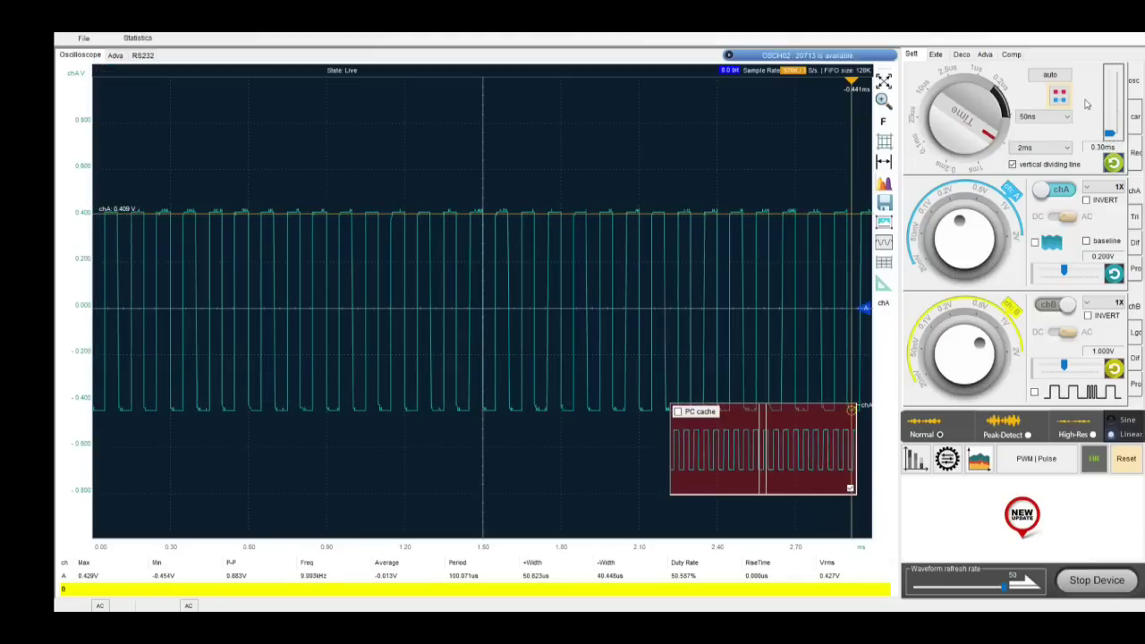
# Switch the generator to a 10 kHz sine wave, then browse the Deco, Adva and Comp tabs.
pyautogui.click(939, 55)
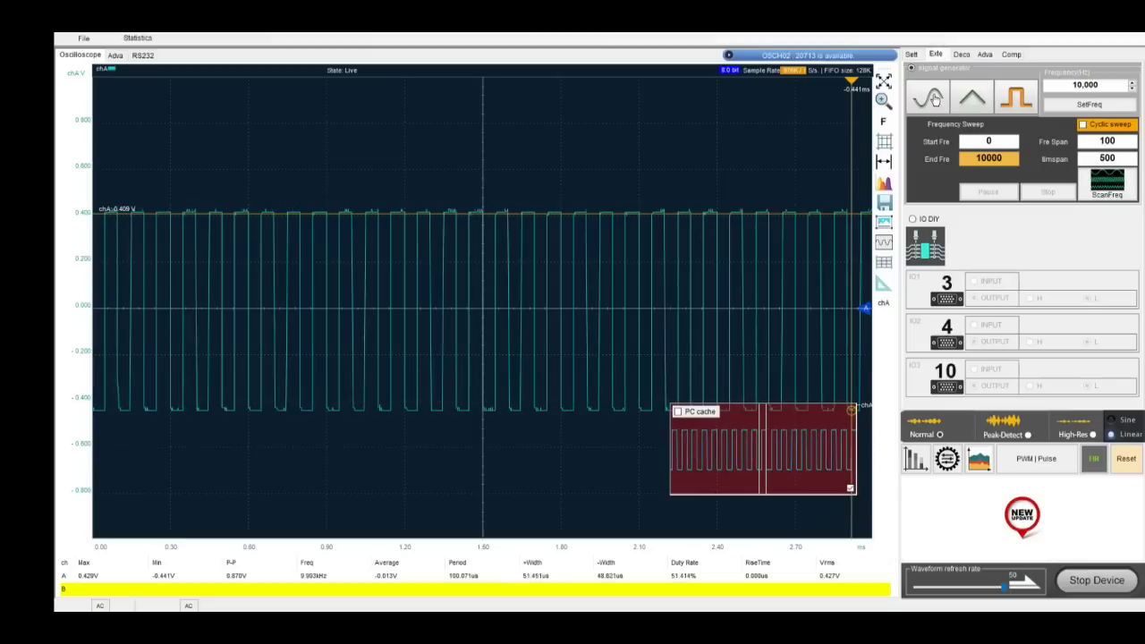
pyautogui.click(930, 97)
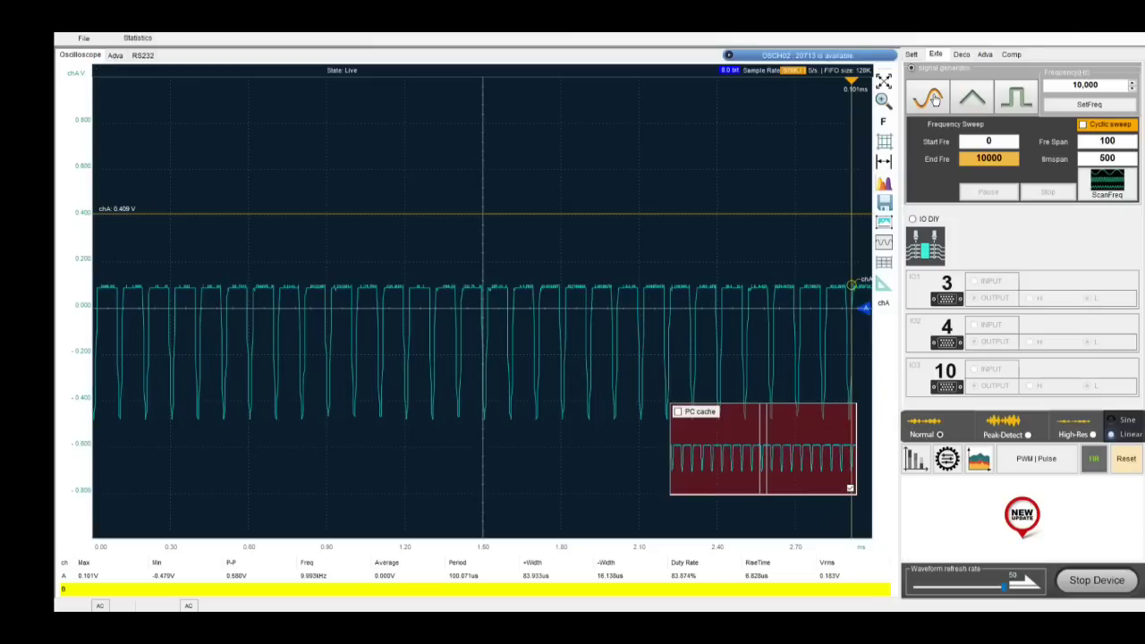
pyautogui.click(960, 55)
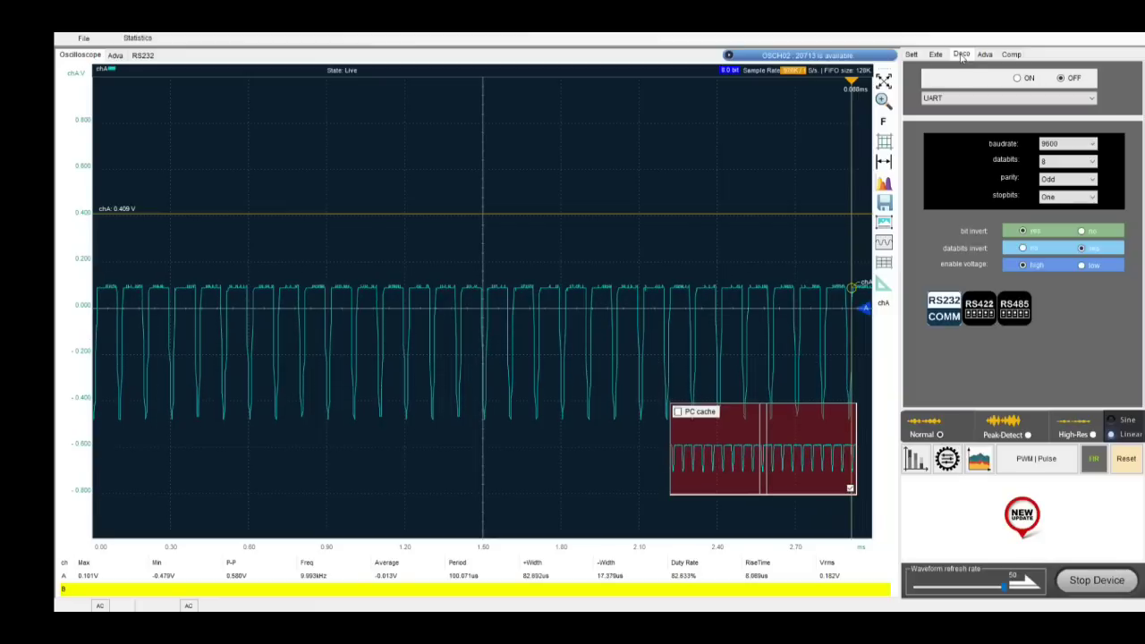
pyautogui.click(987, 54)
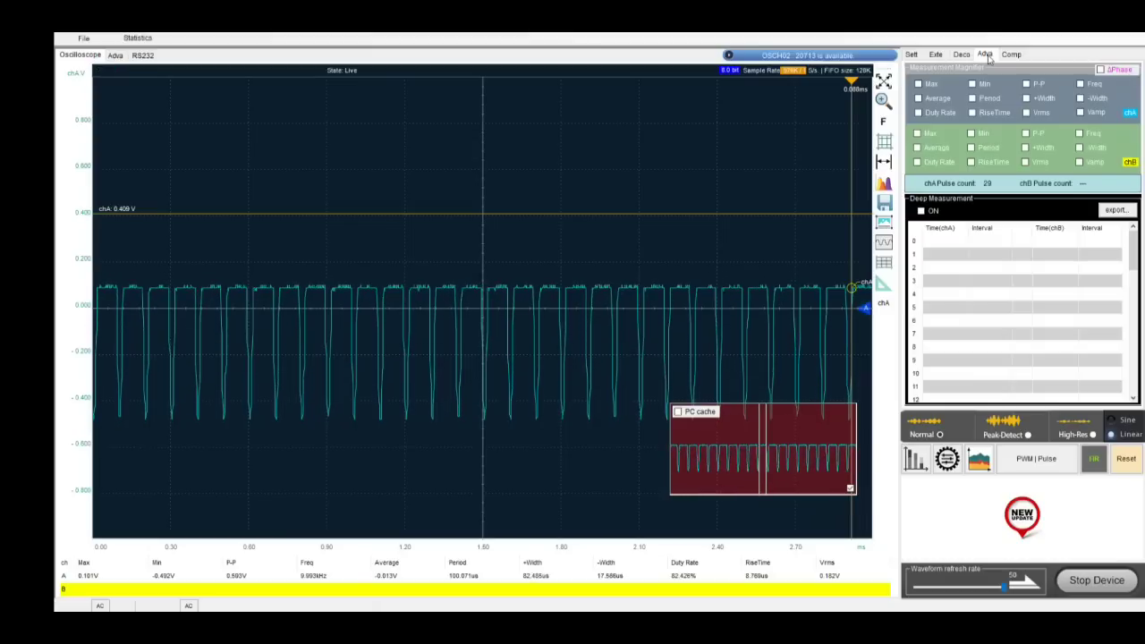
pyautogui.click(1010, 55)
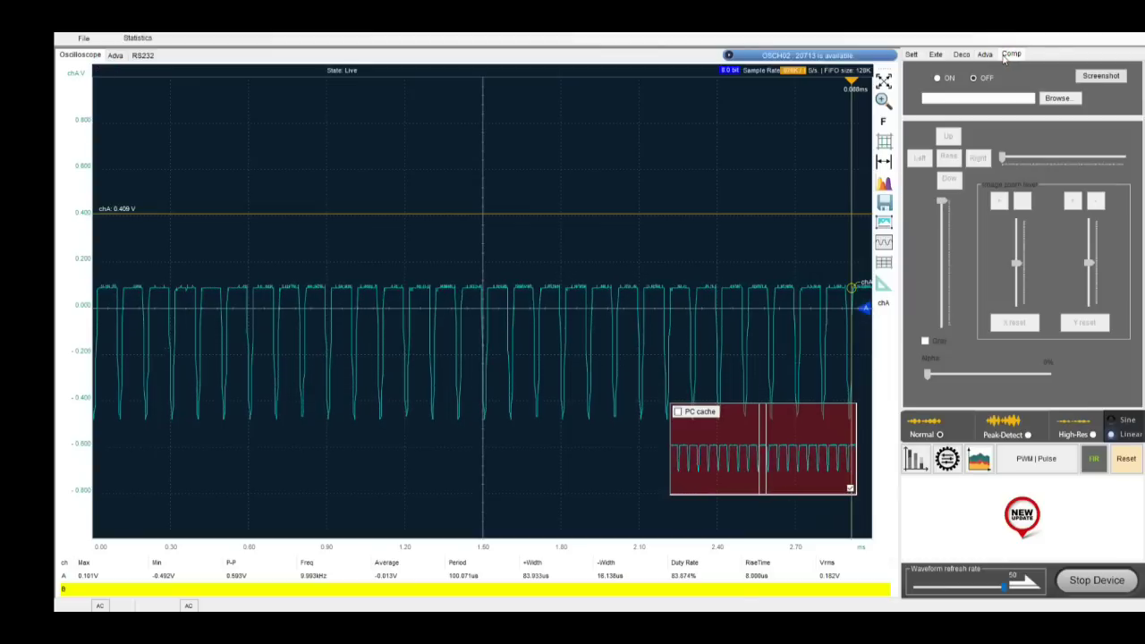
pyautogui.click(912, 55)
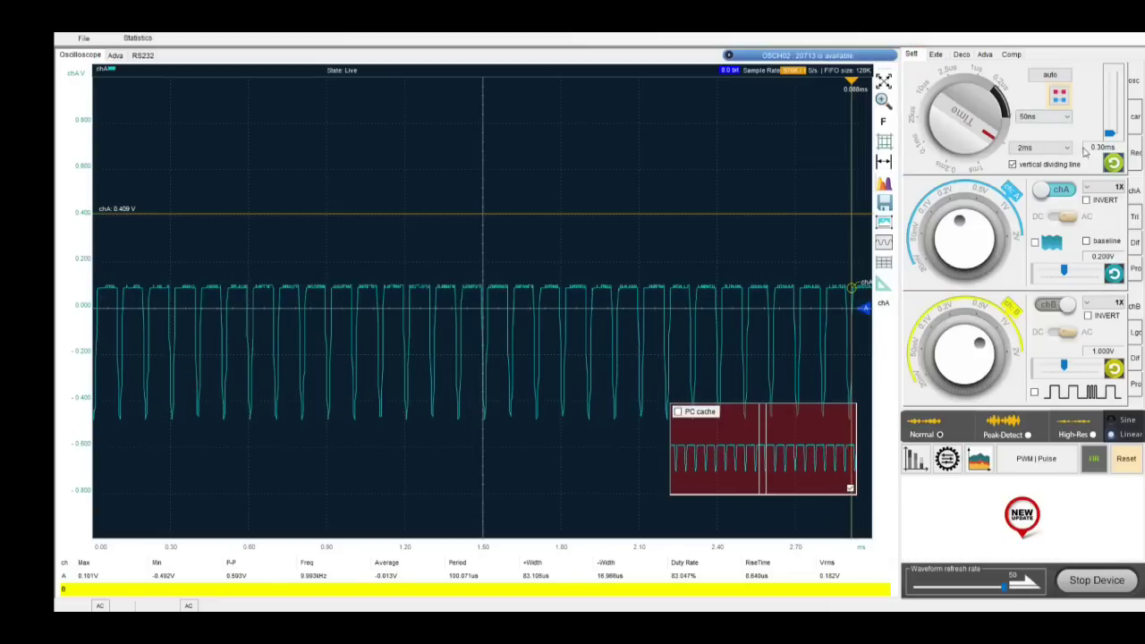
# Set channel A to a 10X probe and enable and adjust its baseline offset.
pyautogui.click(1107, 188)
pyautogui.click(1102, 211)
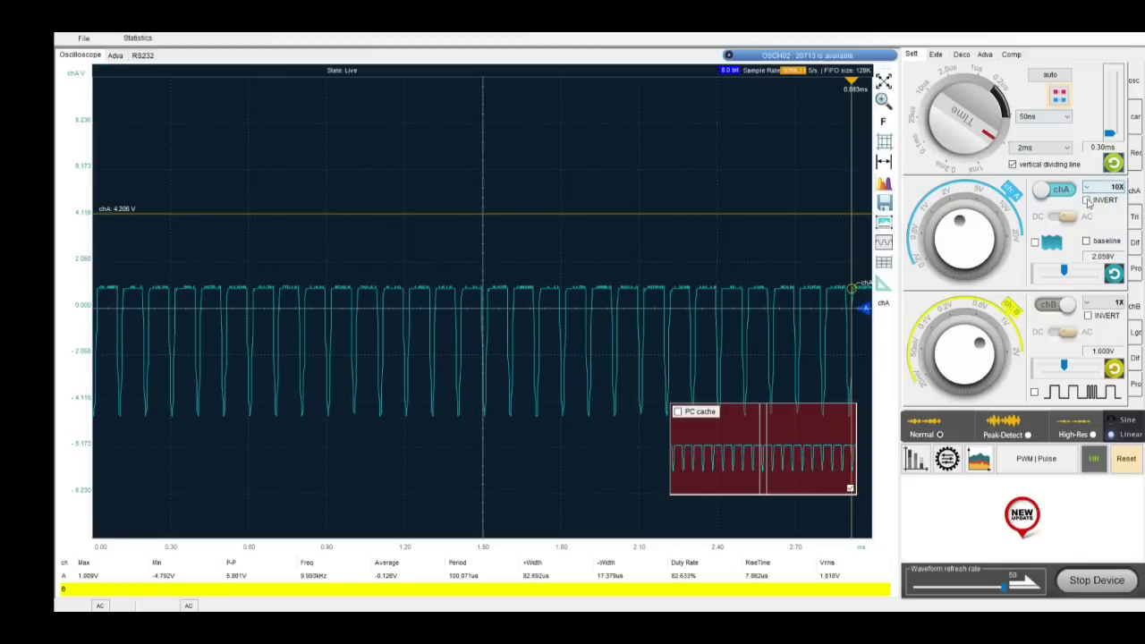
pyautogui.click(1086, 241)
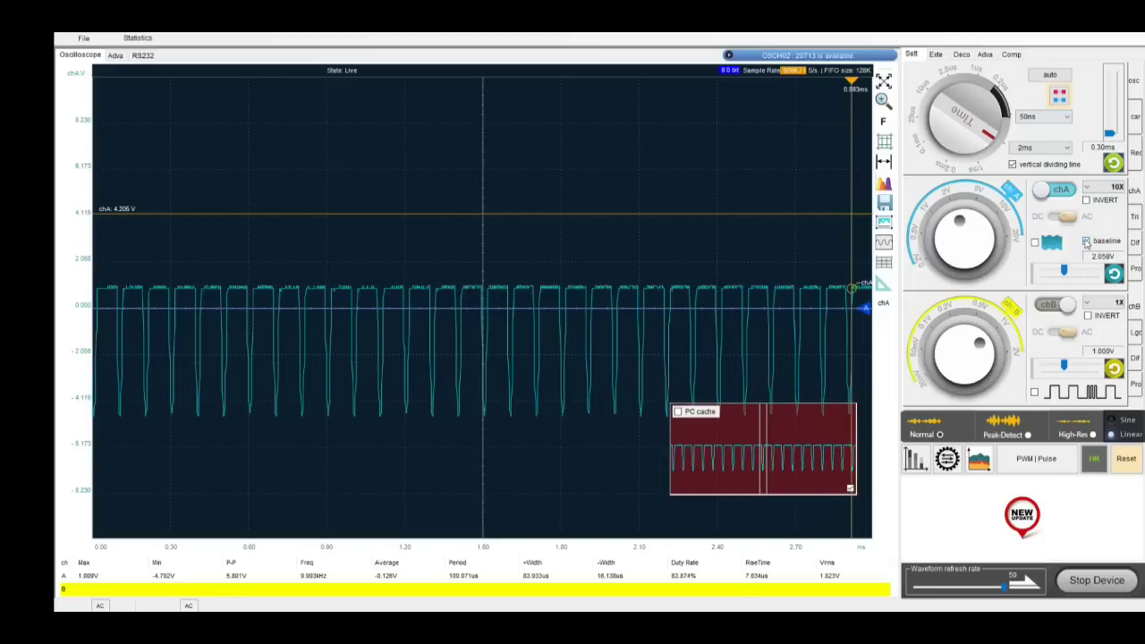
pyautogui.click(1066, 273)
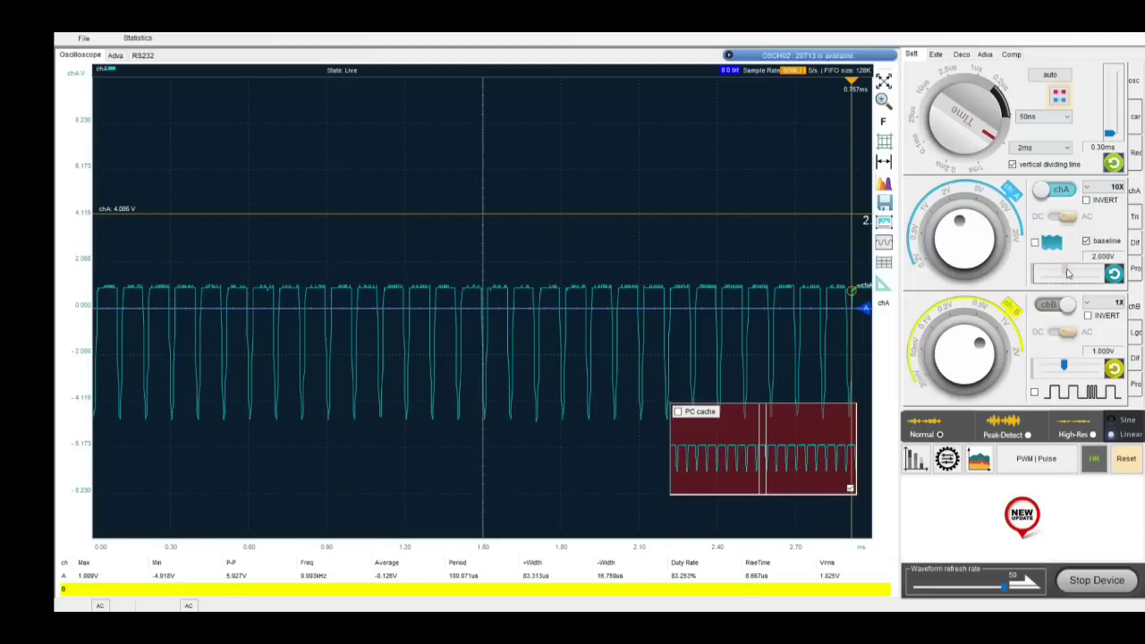
pyautogui.moveTo(1066, 273)
pyautogui.mouseDown()
pyautogui.moveTo(1093, 272)
pyautogui.moveTo(1057, 272)
pyautogui.mouseUp()
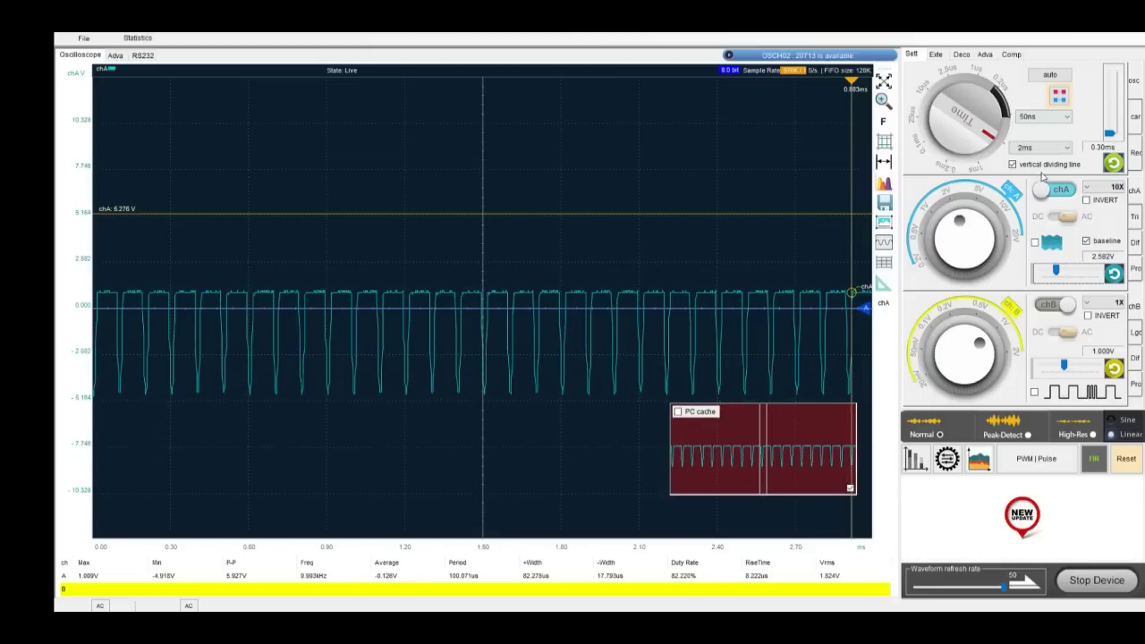
# Try 1 ms and 2 ms timebases, then fine-tune to about 1.14 ms per division.
pyautogui.click(977, 158)
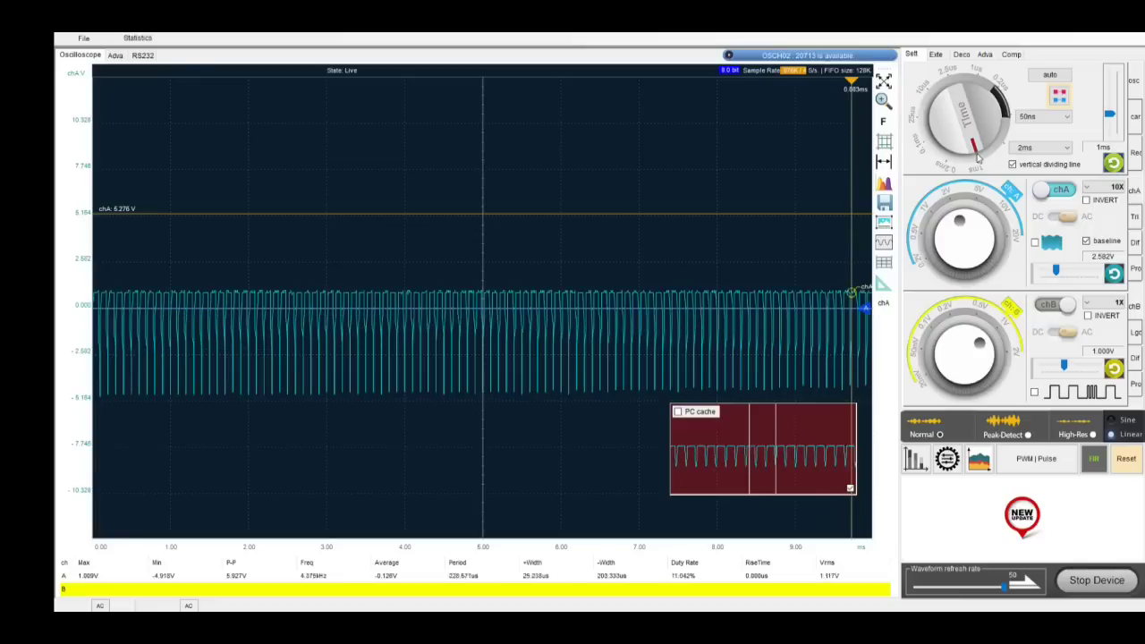
pyautogui.click(1000, 142)
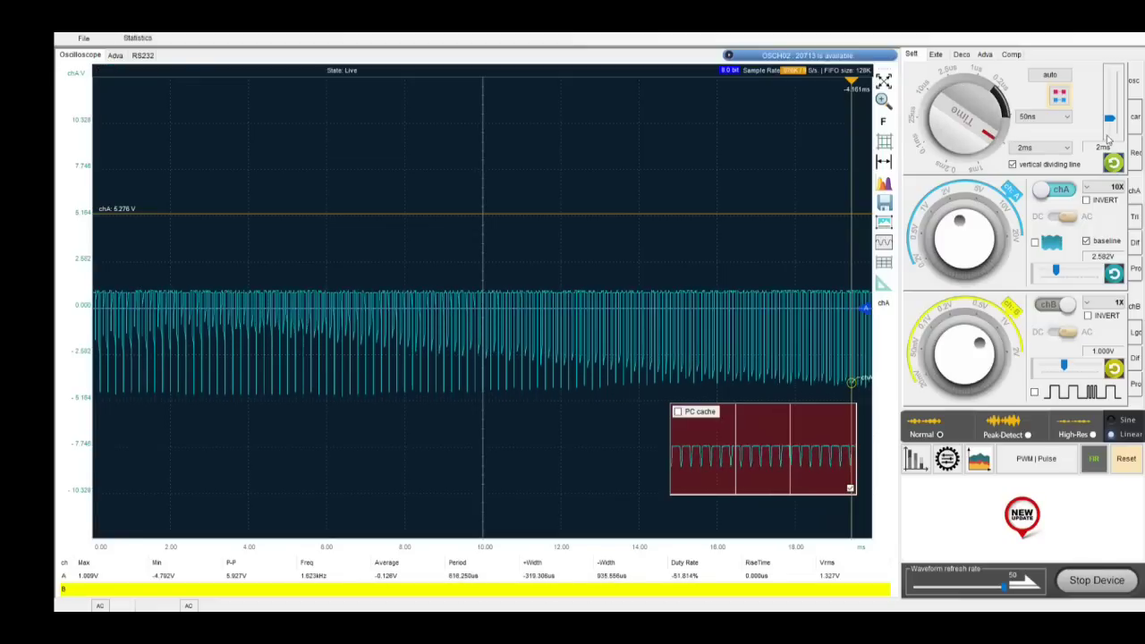
pyautogui.moveTo(1110, 118); pyautogui.dragTo(1111, 153)
pyautogui.click(939, 55)
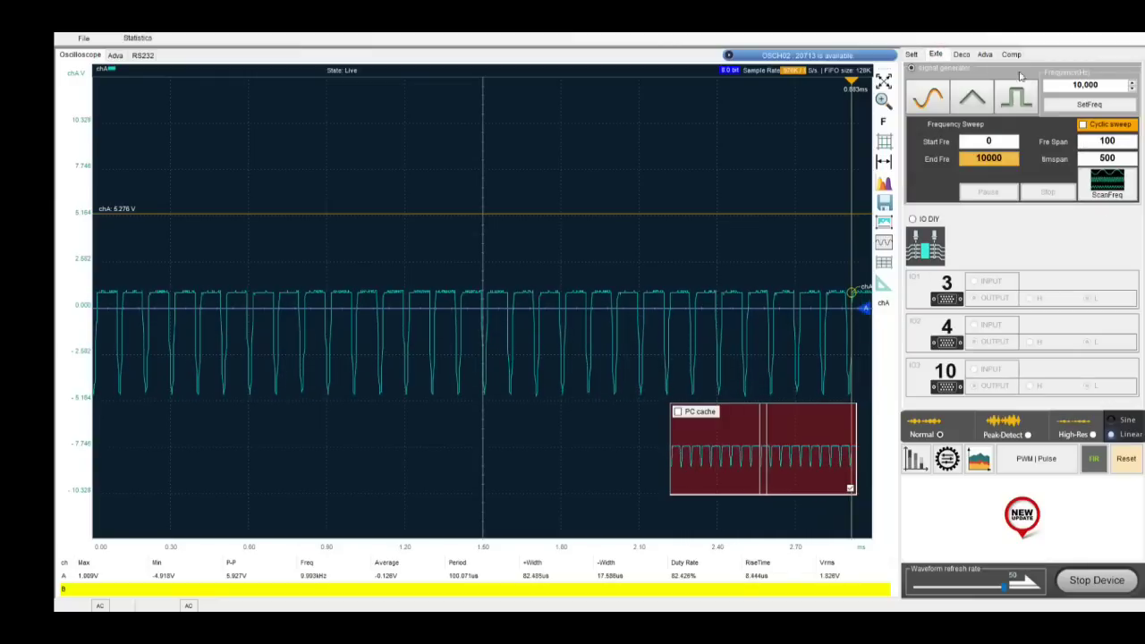
# Set the generator frequency to 1000 Hz and view the 1.004 kHz sine on channel A.
pyautogui.moveTo(1100, 84); pyautogui.dragTo(1050, 84)
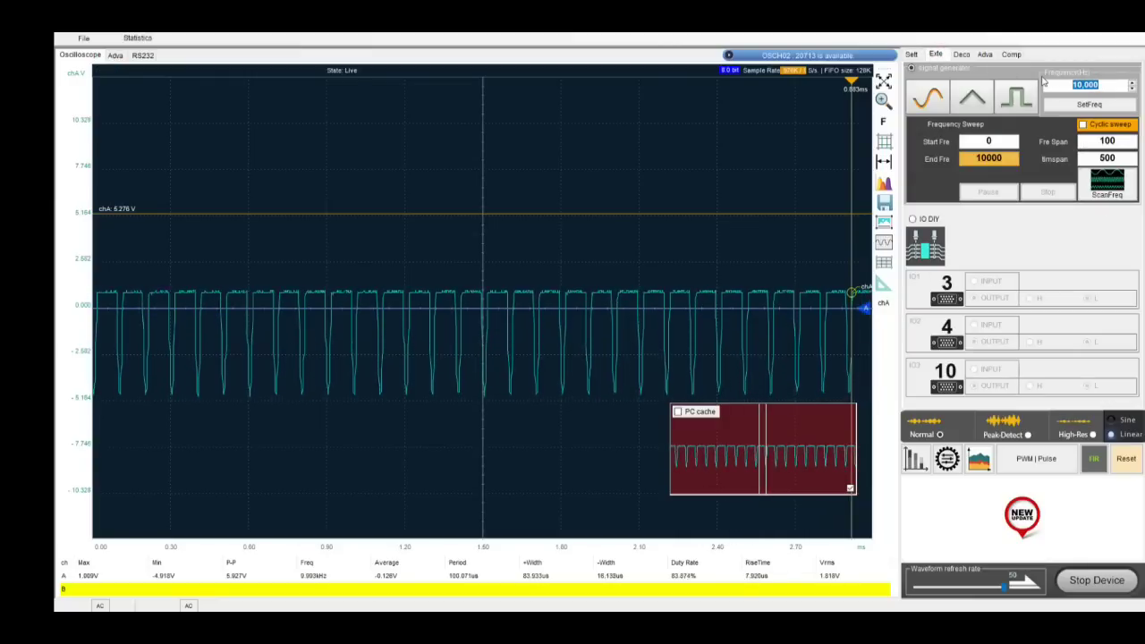
pyautogui.write('1000')
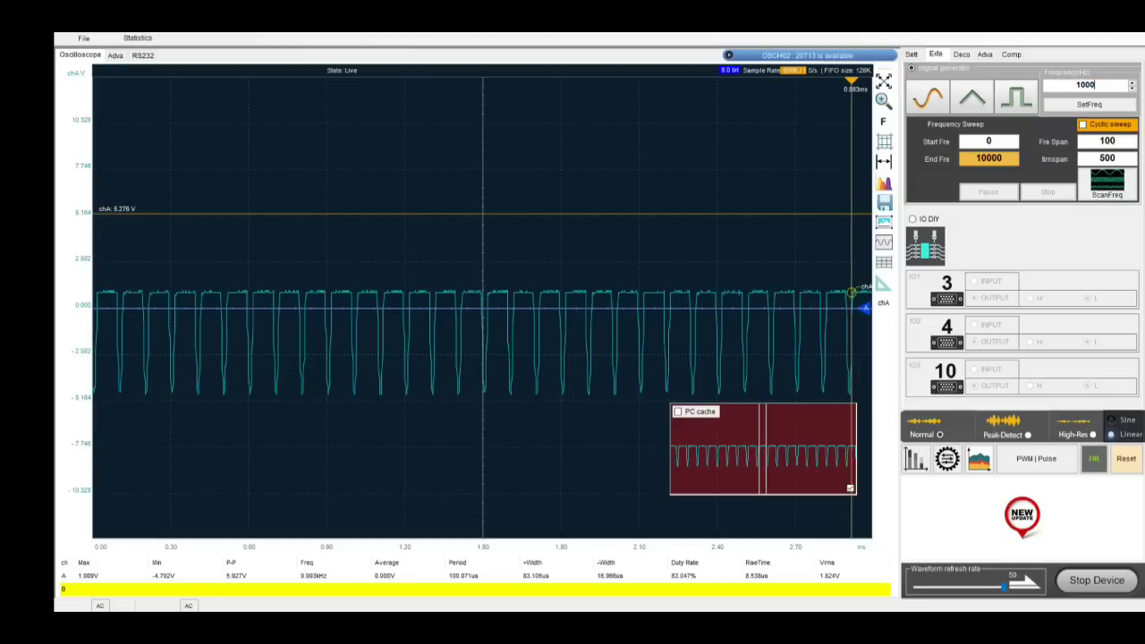
pyautogui.click(1091, 106)
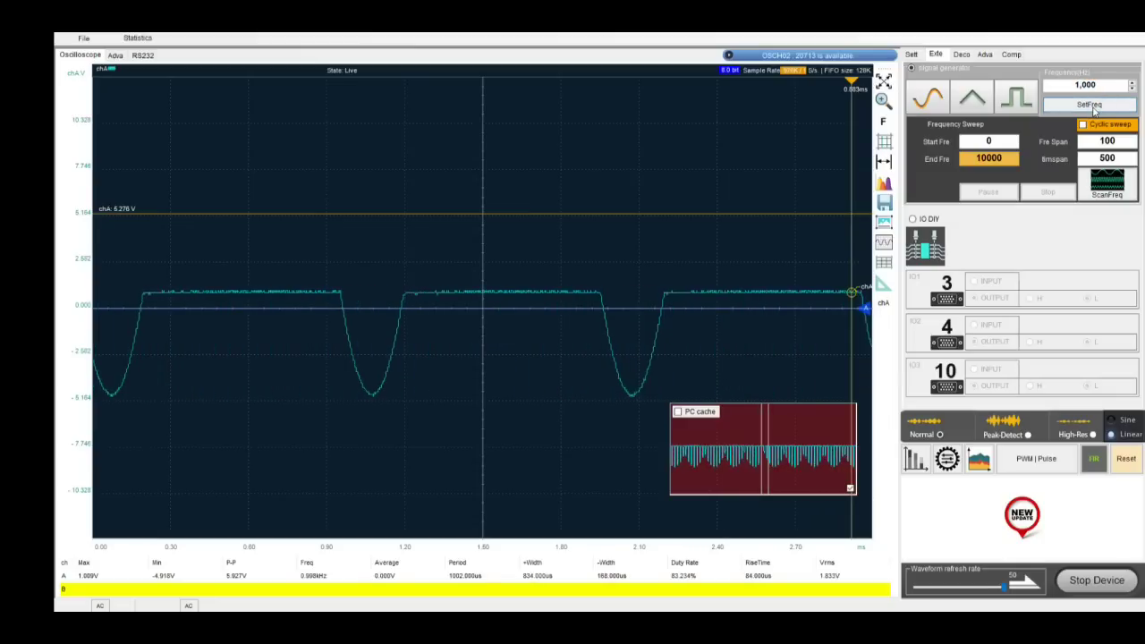
pyautogui.click(912, 56)
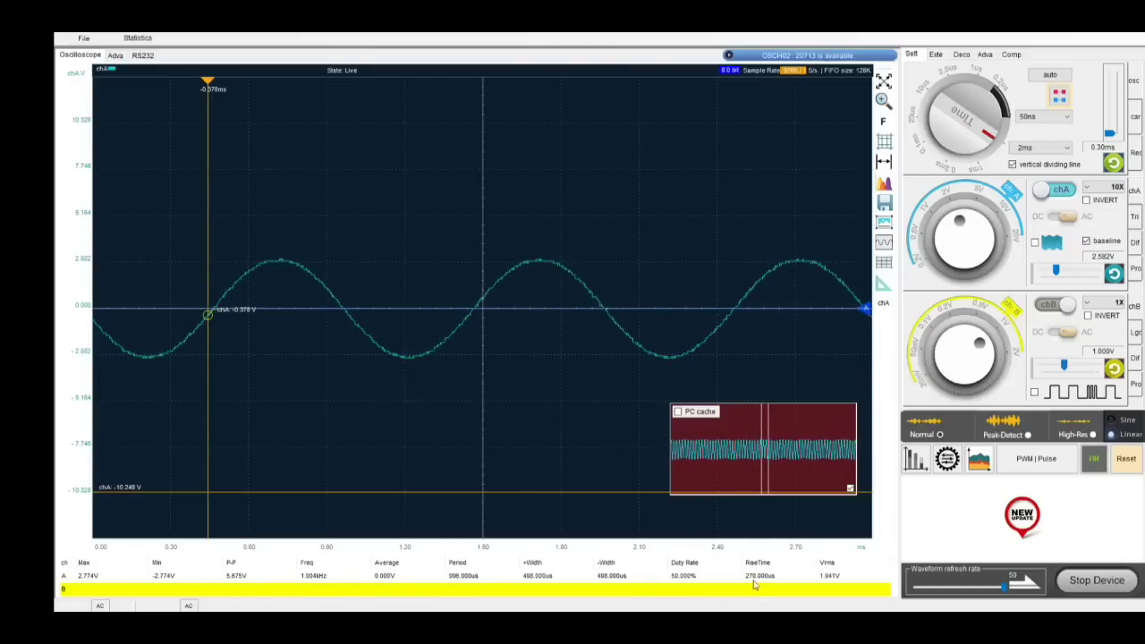
# Set the generator frequency to 10000 Hz and apply it with SetFreq.
pyautogui.click(936, 54)
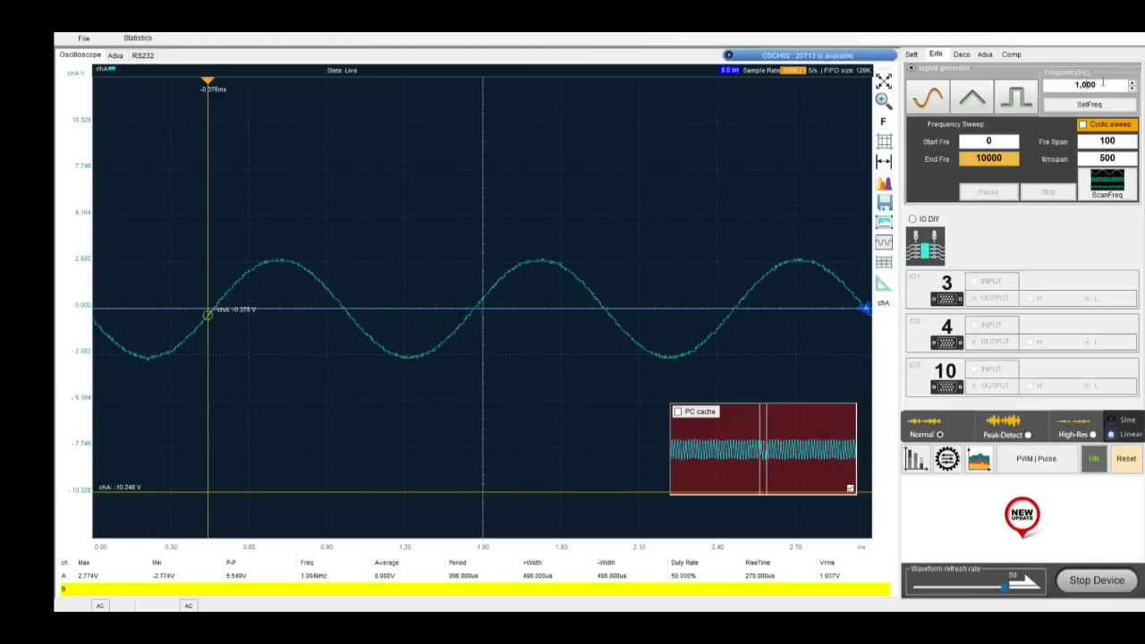
pyautogui.moveTo(1098, 83); pyautogui.dragTo(1052, 83)
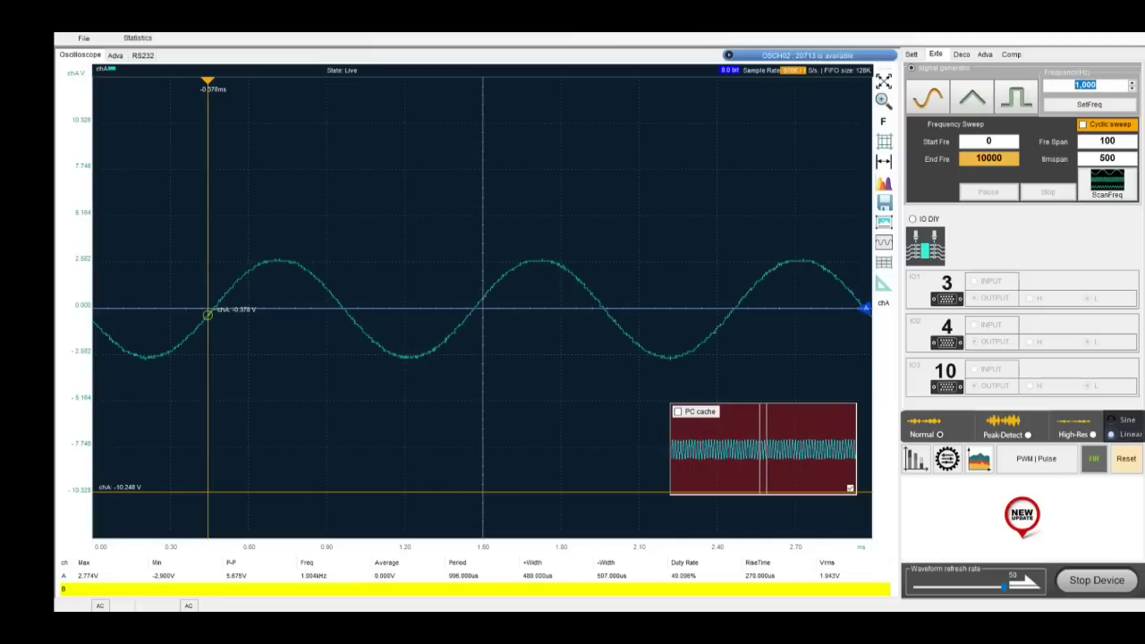
pyautogui.write('10000')
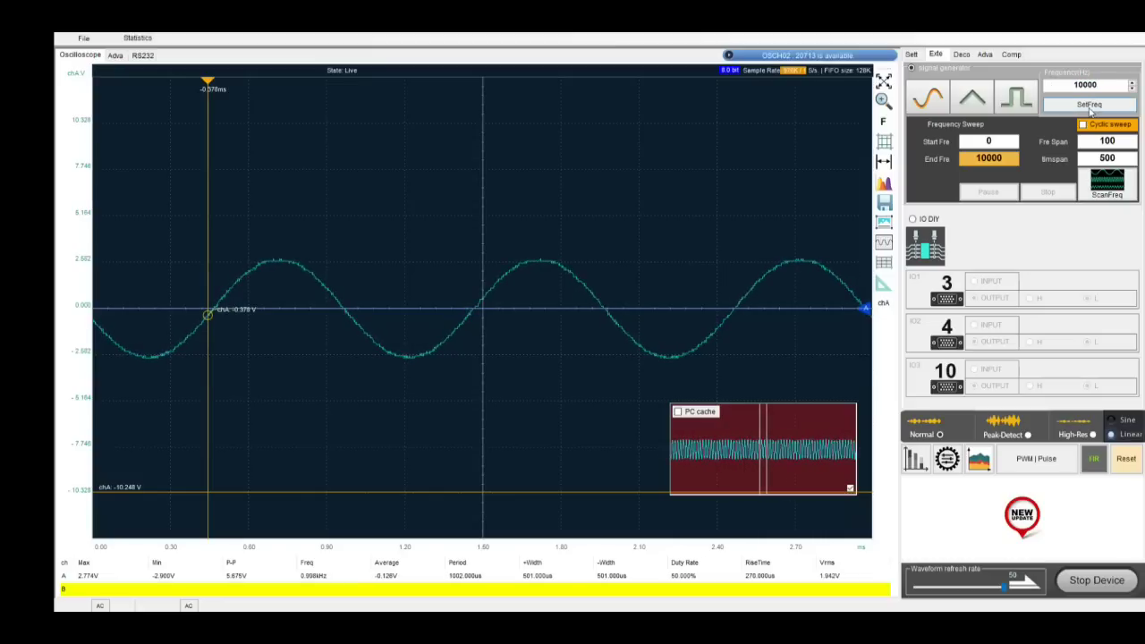
pyautogui.click(1088, 104)
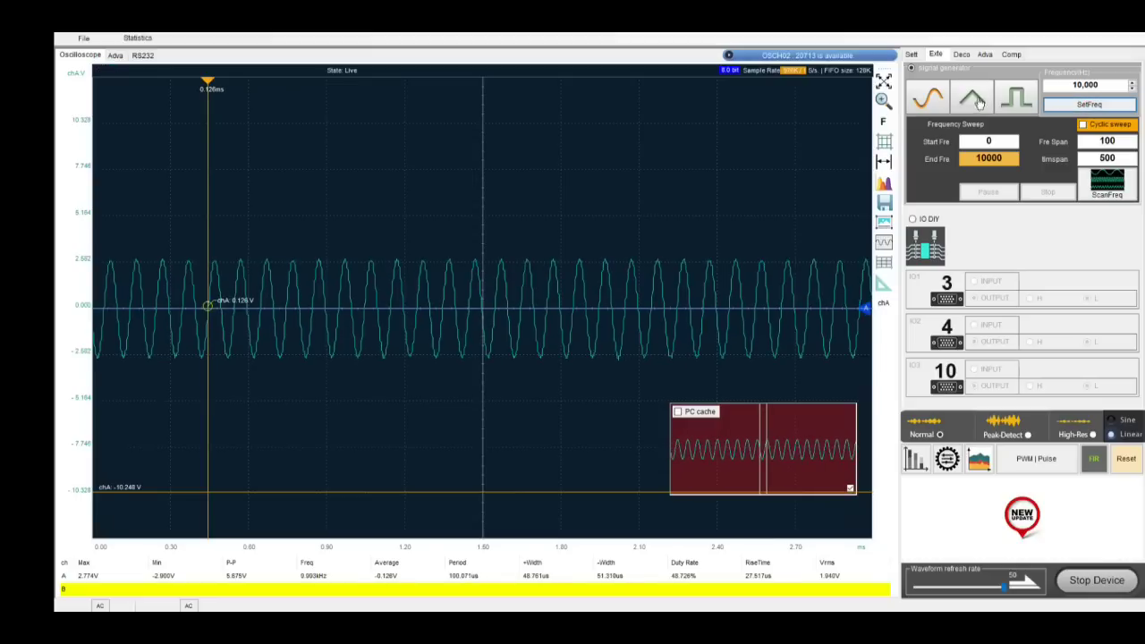
pyautogui.click(914, 56)
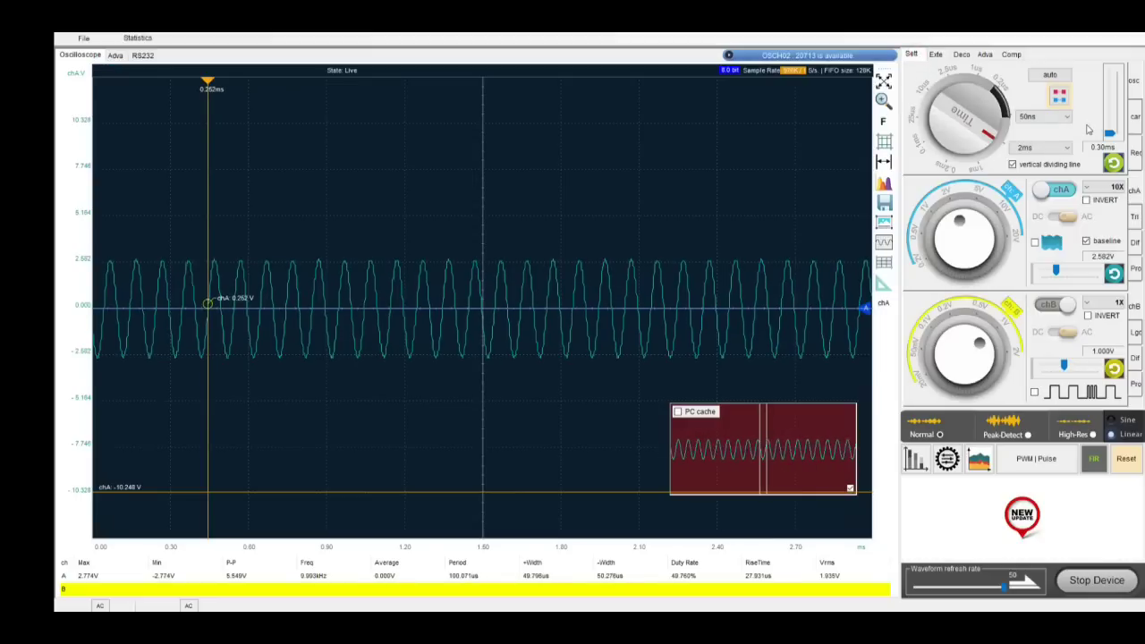
# Try 50 ns and 2 ms timebases, then fine-tune to 0.30 ms per division.
pyautogui.click(1008, 124)
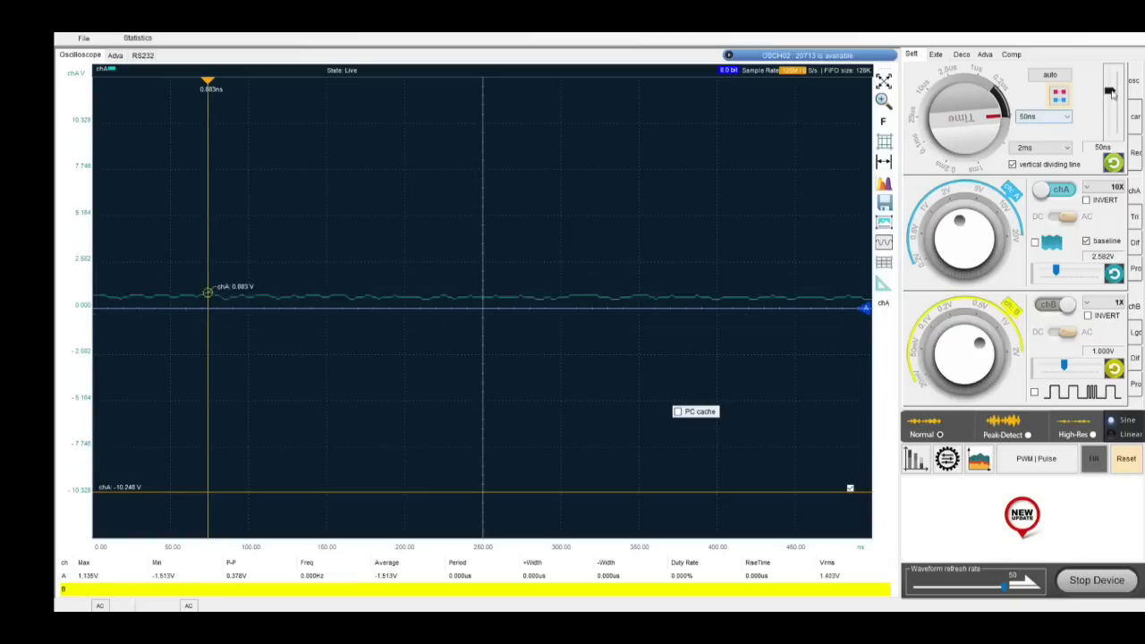
pyautogui.moveTo(1109, 92); pyautogui.dragTo(1116, 70)
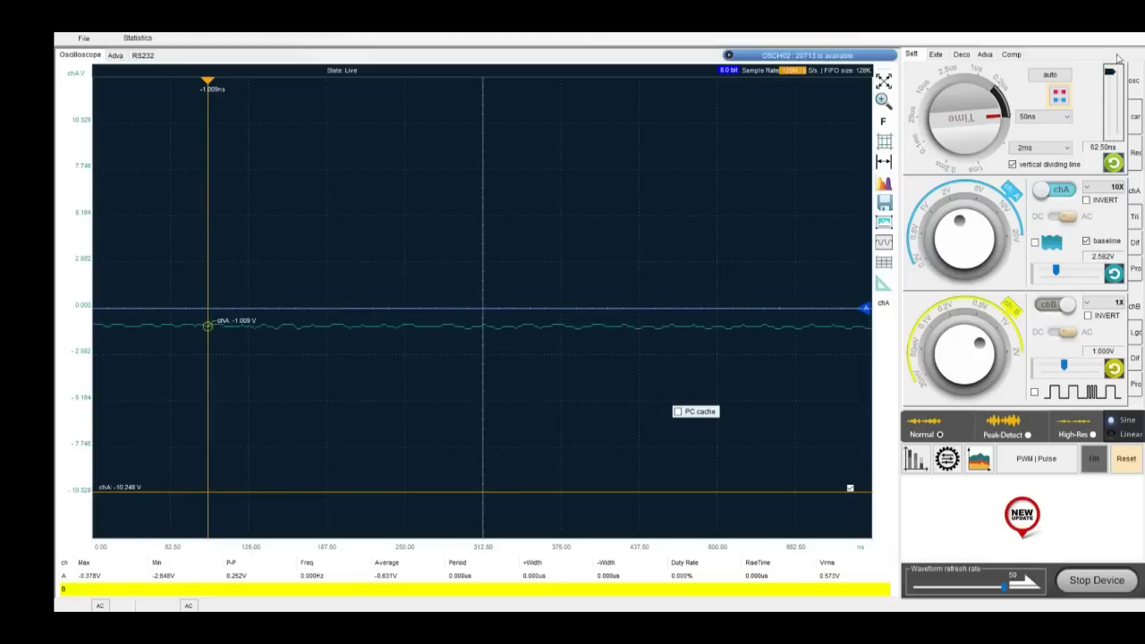
pyautogui.click(994, 138)
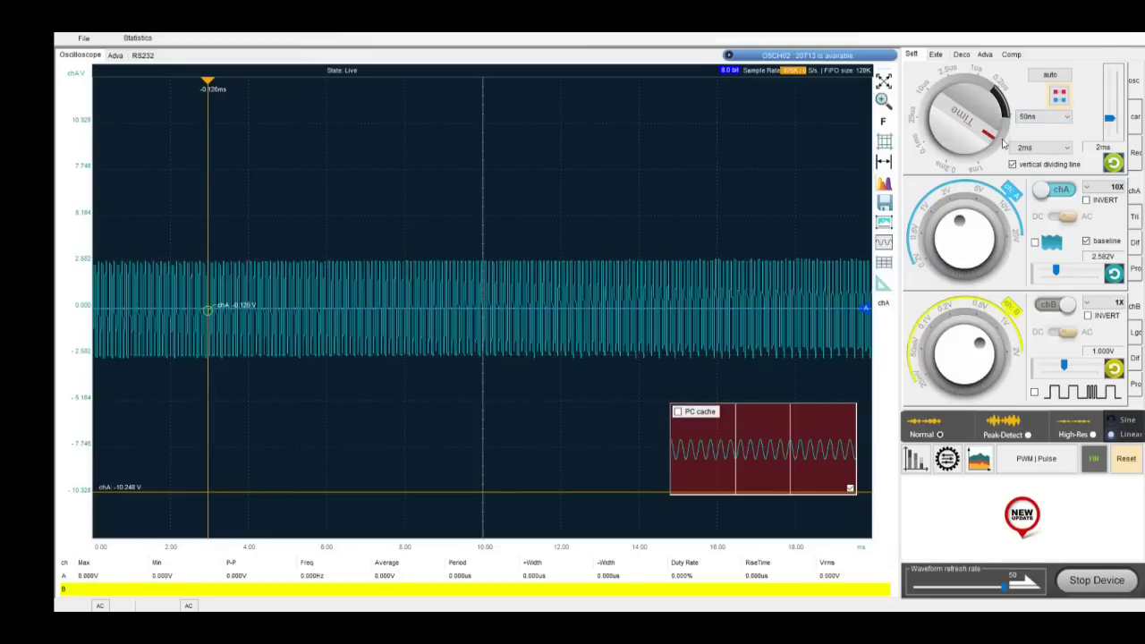
pyautogui.moveTo(1114, 121); pyautogui.dragTo(1111, 143)
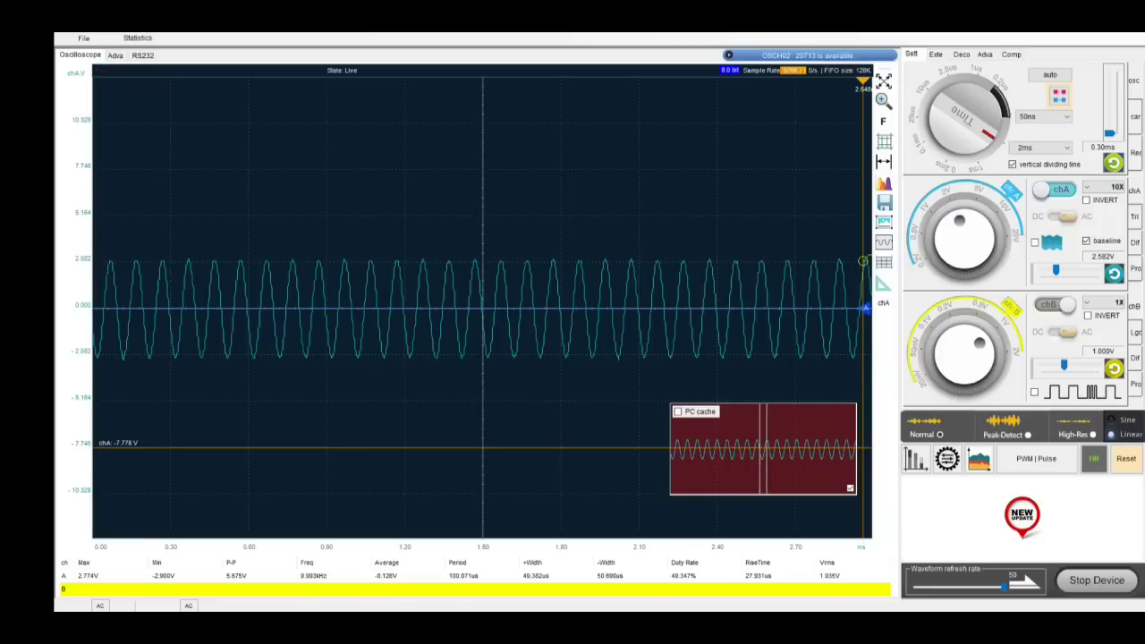
# Cycle the 10 kHz generator output through triangle and square, ending back on sine.
pyautogui.click(935, 56)
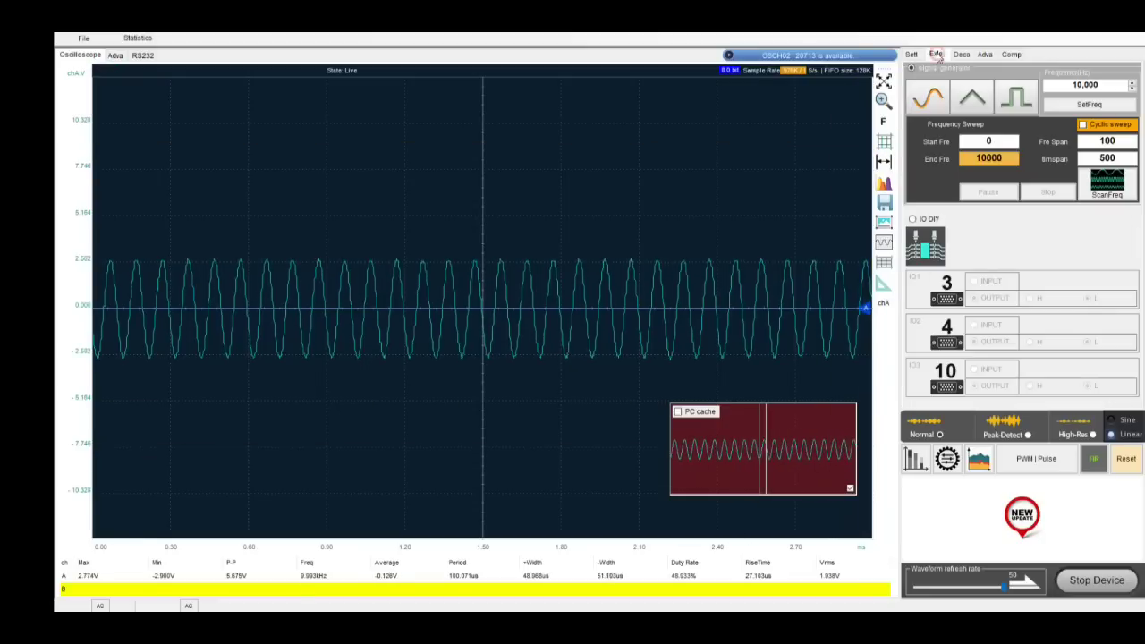
pyautogui.click(975, 100)
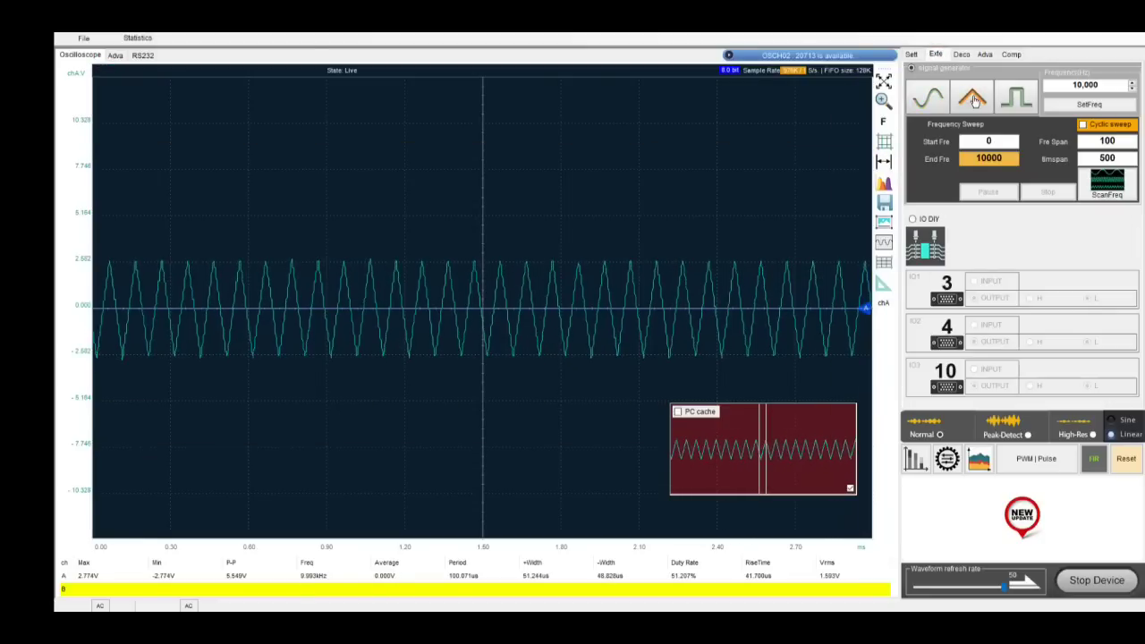
pyautogui.click(1018, 101)
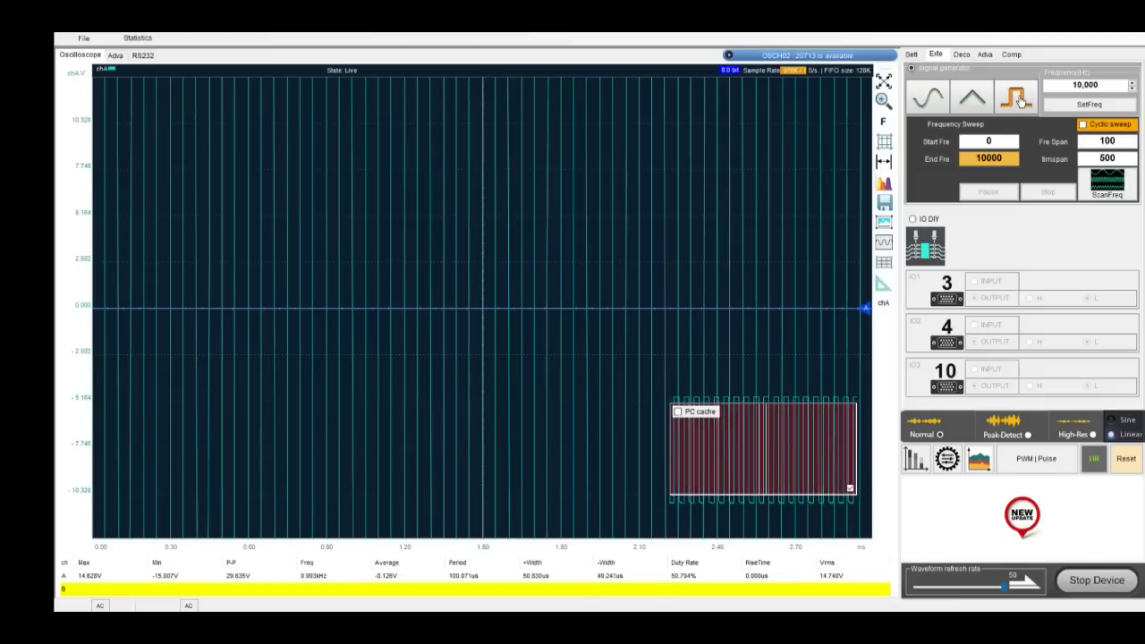
pyautogui.click(930, 95)
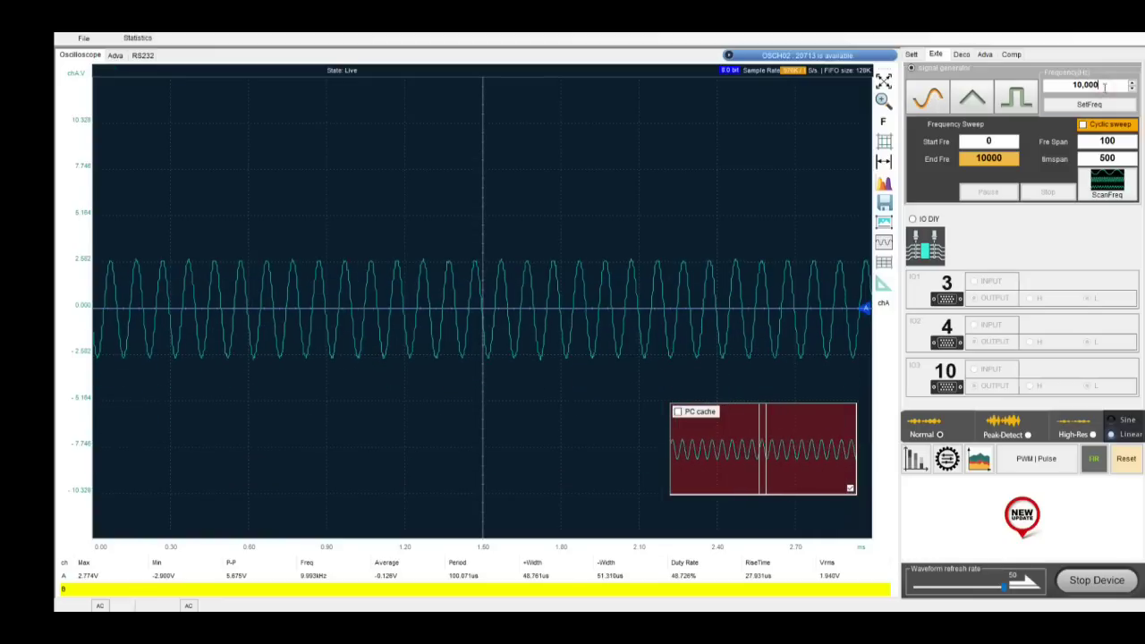
# Set the generator to 100000 Hz, auto-scale the 100 kHz sine, and switch acquisition to peak detection.
pyautogui.moveTo(1104, 85); pyautogui.dragTo(1049, 84)
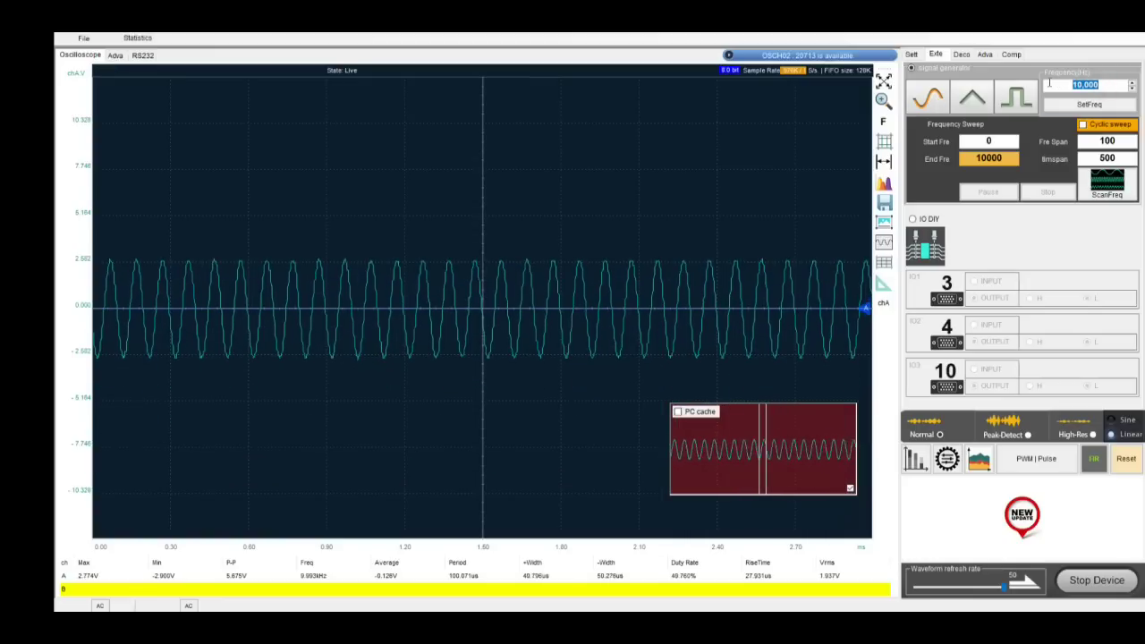
pyautogui.write('100000')
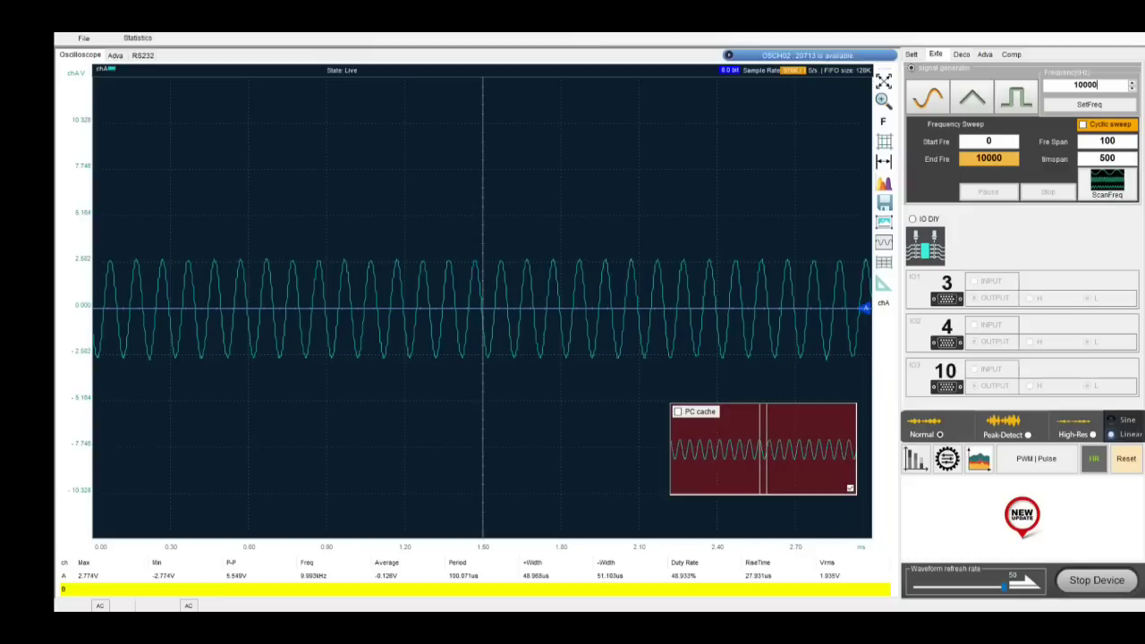
pyautogui.click(1073, 104)
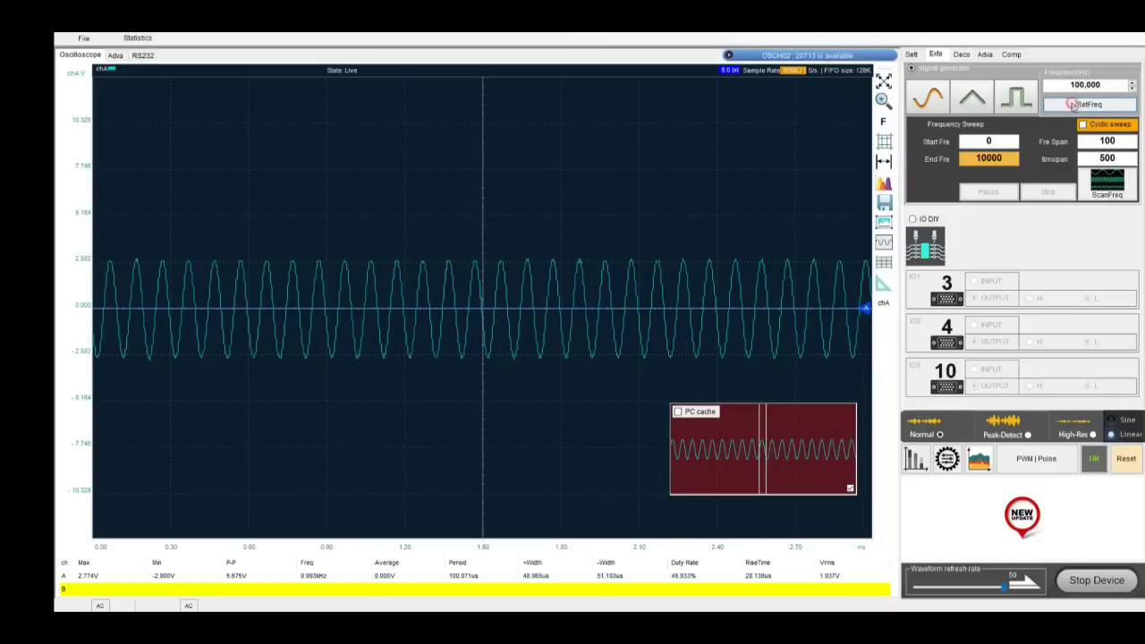
pyautogui.click(911, 55)
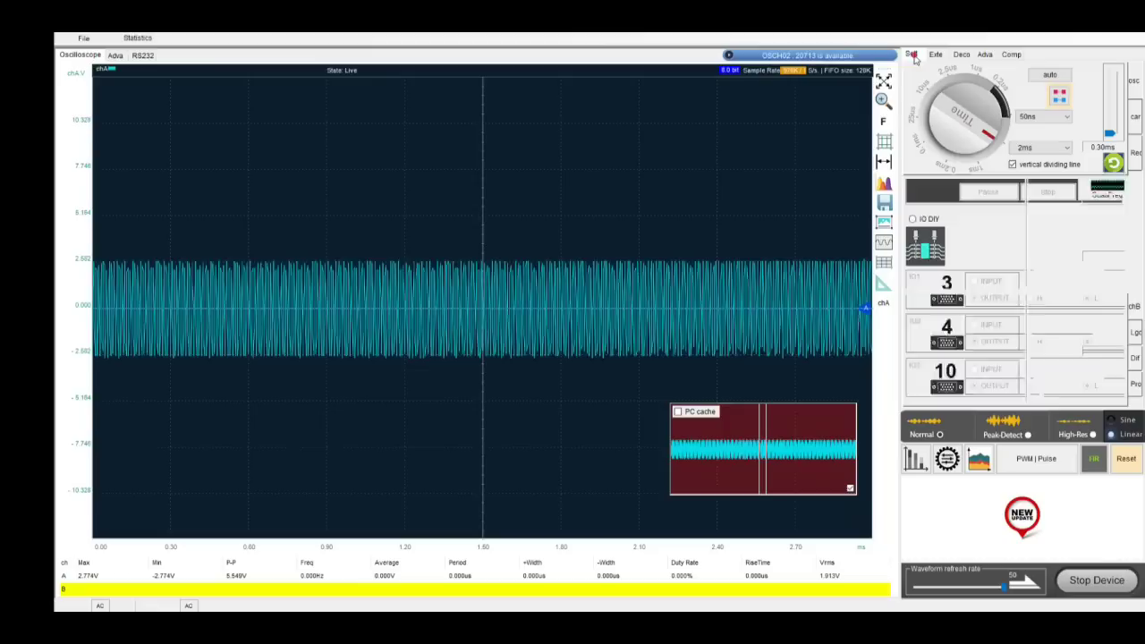
pyautogui.click(1051, 75)
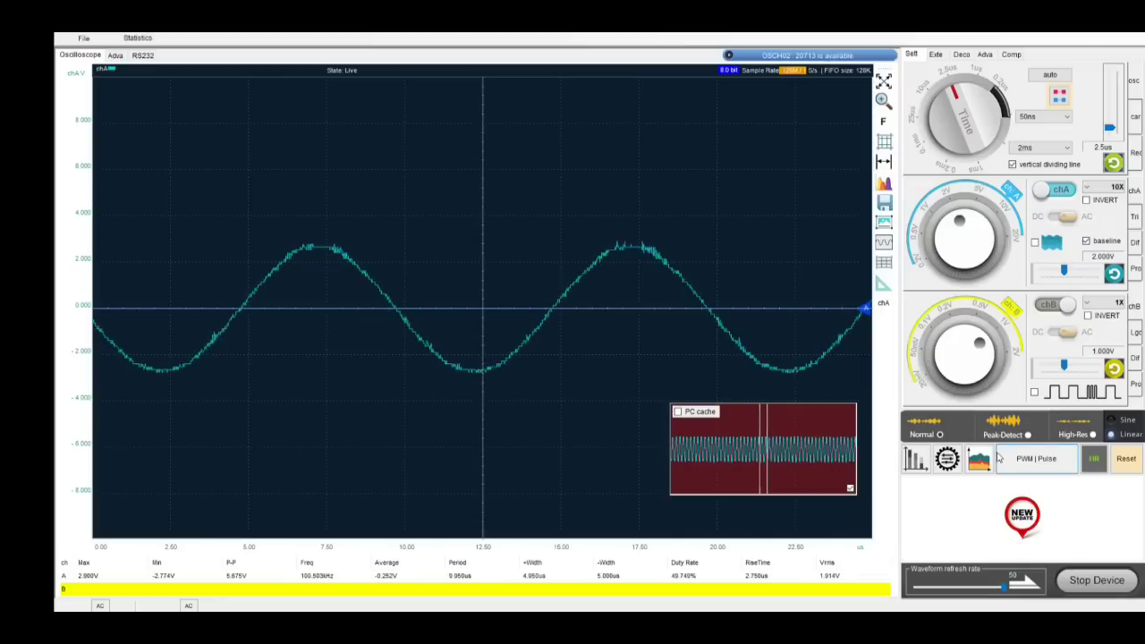
pyautogui.click(1028, 434)
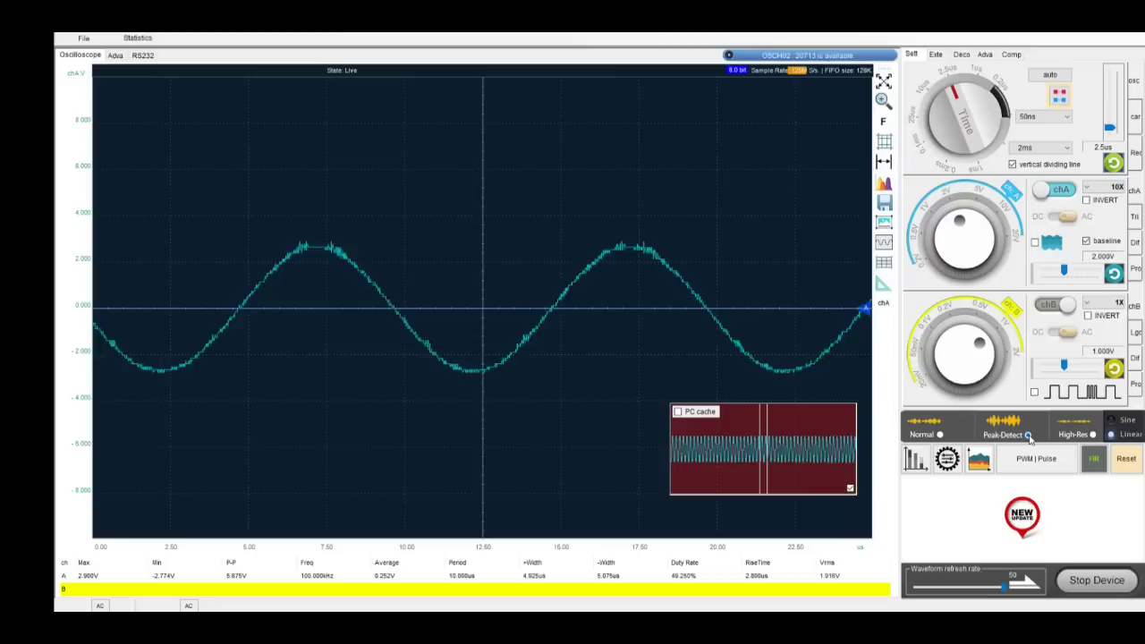
# Switch the acquisition mode to High-Res so the 100 kHz sine trace is smooth.
pyautogui.click(1092, 434)
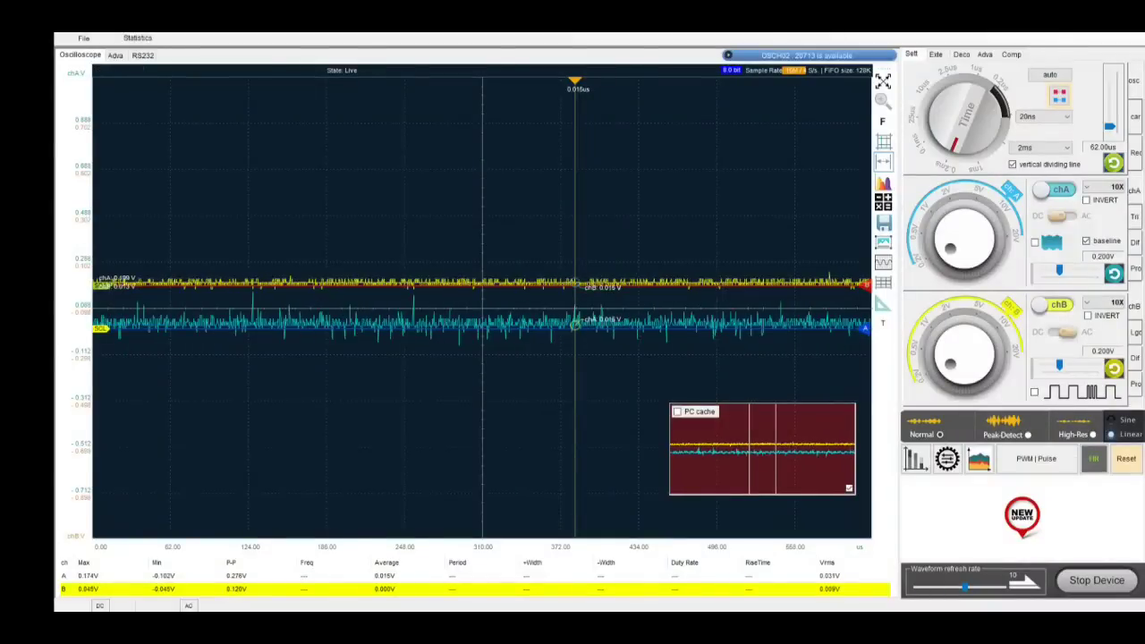
# Turn protocol decoding on and select I²C as the decoded protocol.
pyautogui.click(962, 55)
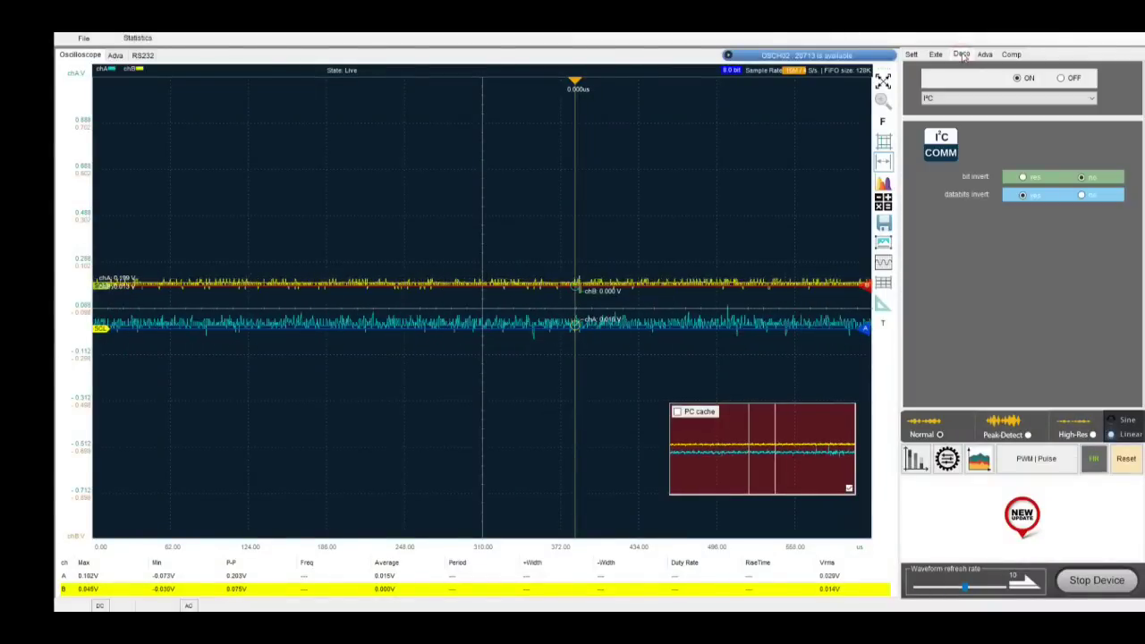
pyautogui.click(1061, 78)
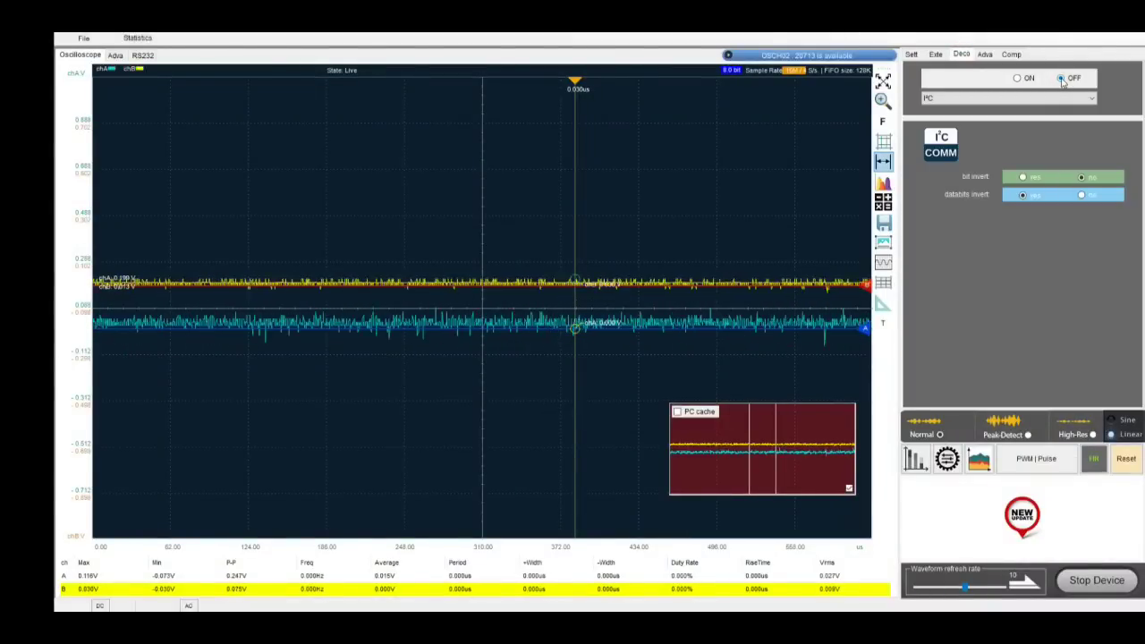
pyautogui.click(1020, 79)
pyautogui.click(980, 99)
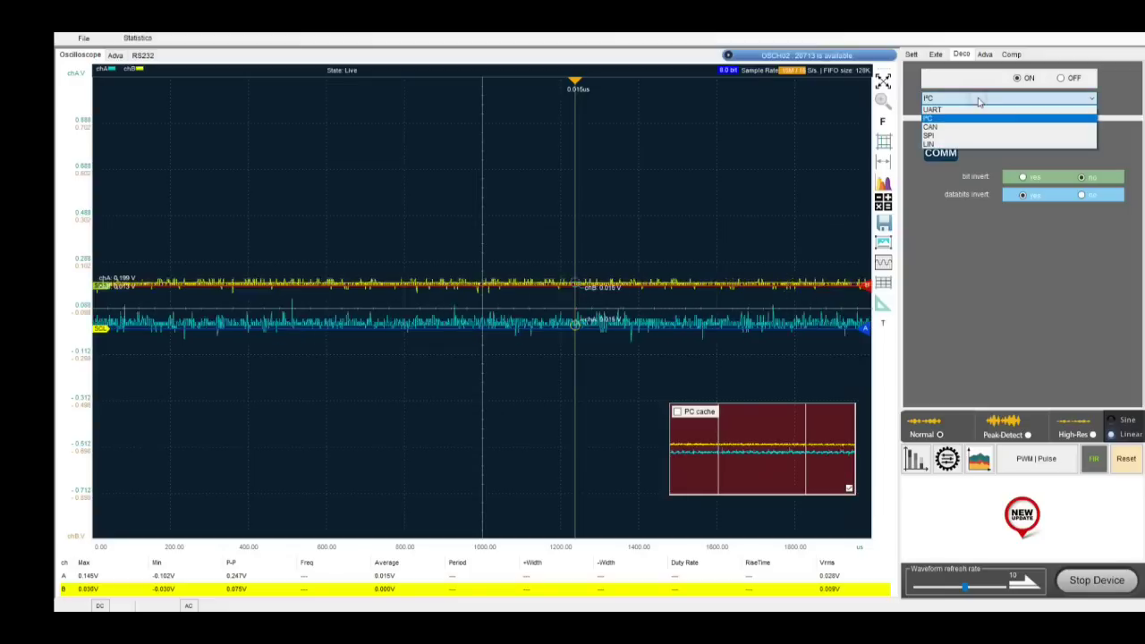
pyautogui.click(955, 123)
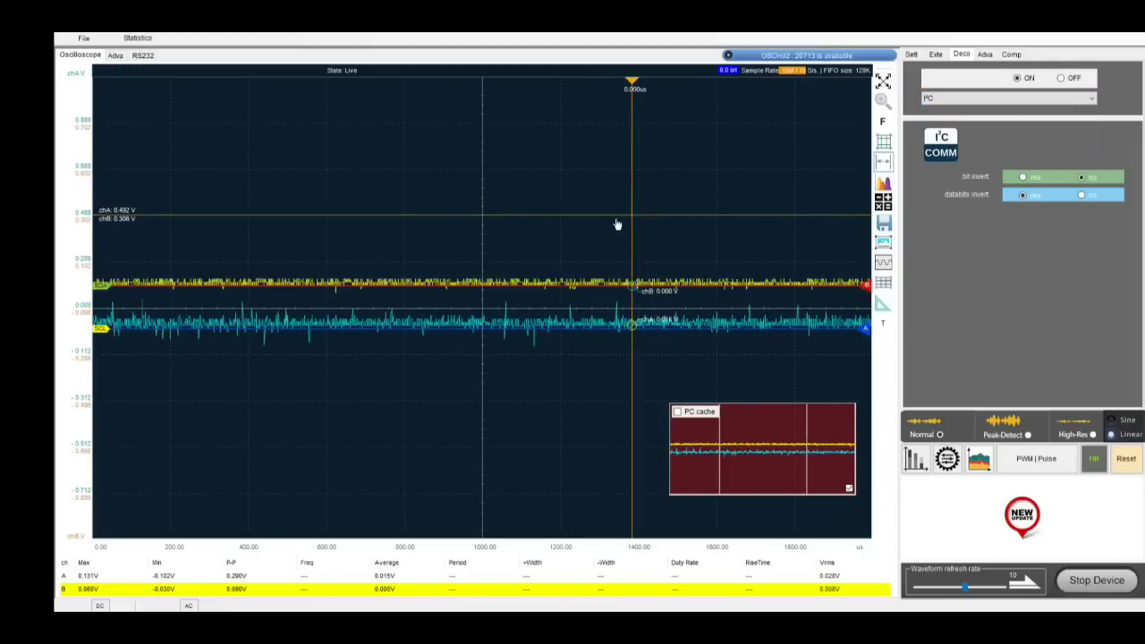
# Add a floating annotation and drag it onto the yellow channel B trace.
pyautogui.rightClick(564, 249)
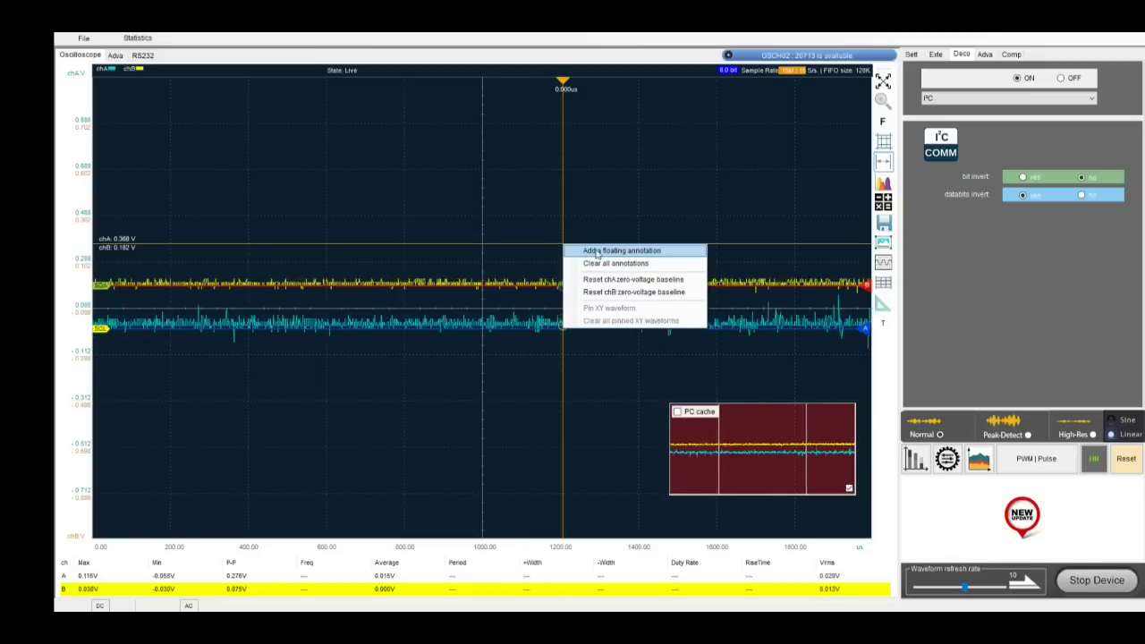
pyautogui.click(582, 250)
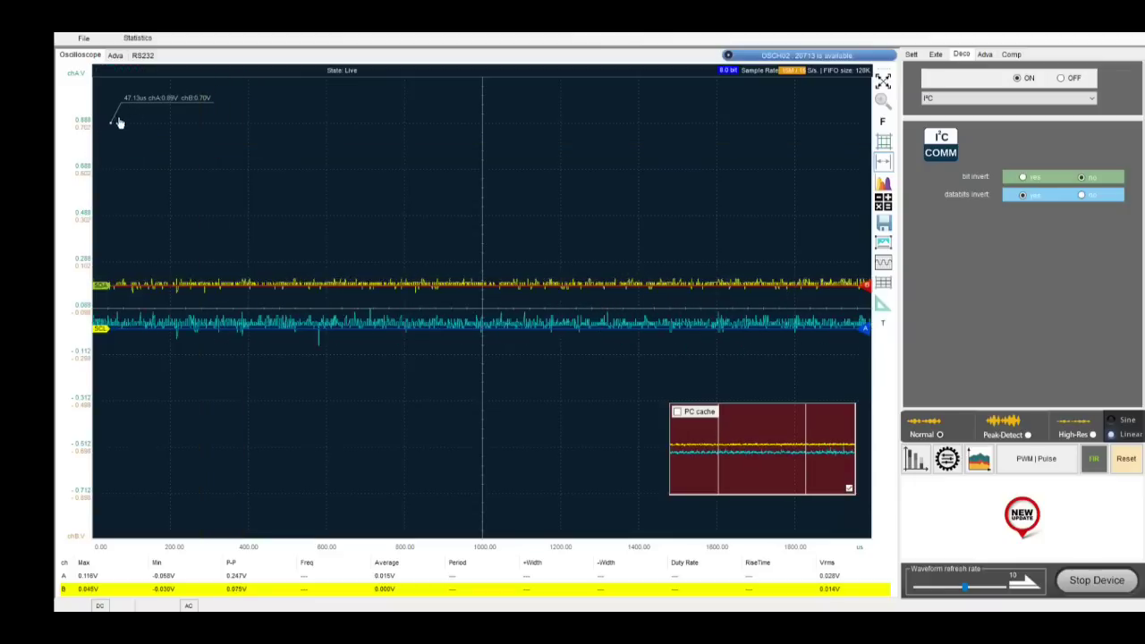
pyautogui.moveTo(112, 128); pyautogui.dragTo(261, 286)
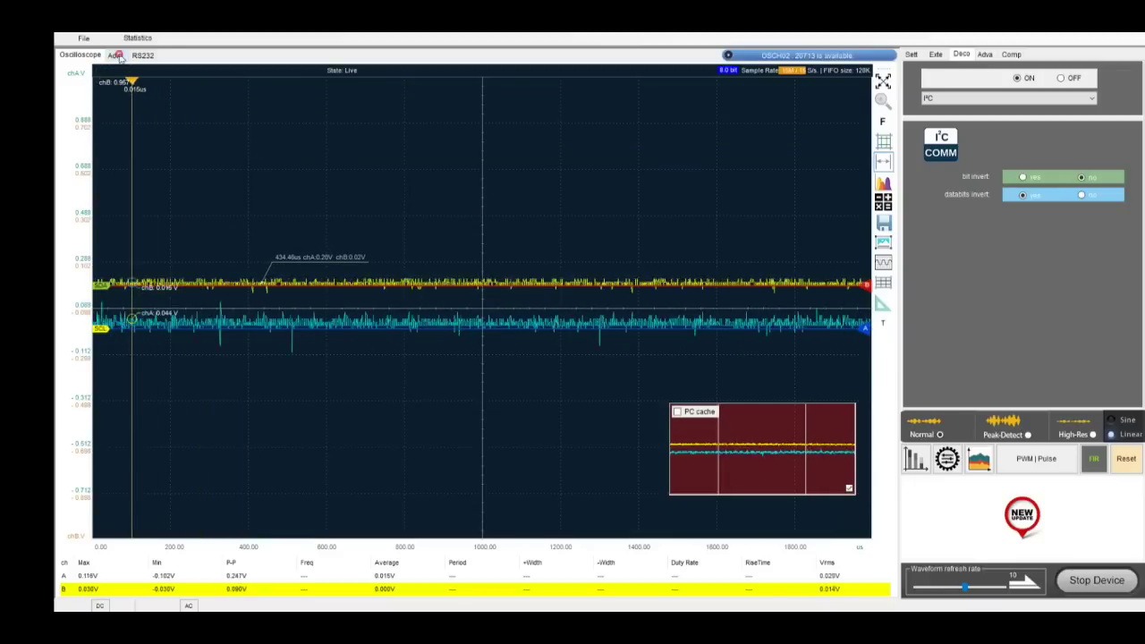
pyautogui.click(117, 55)
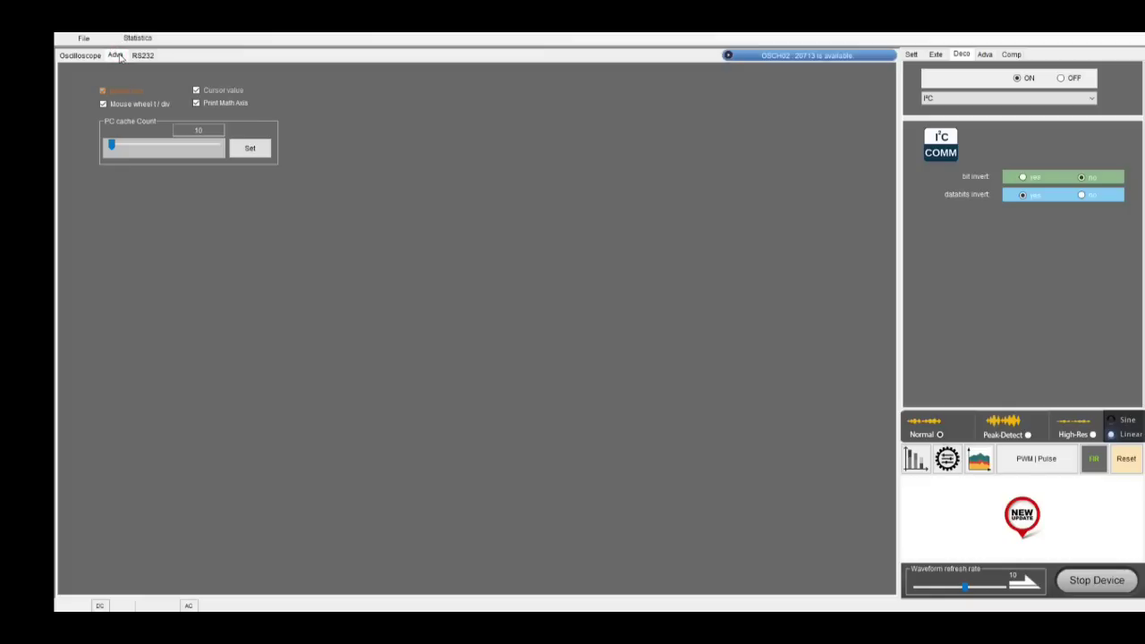
pyautogui.click(143, 55)
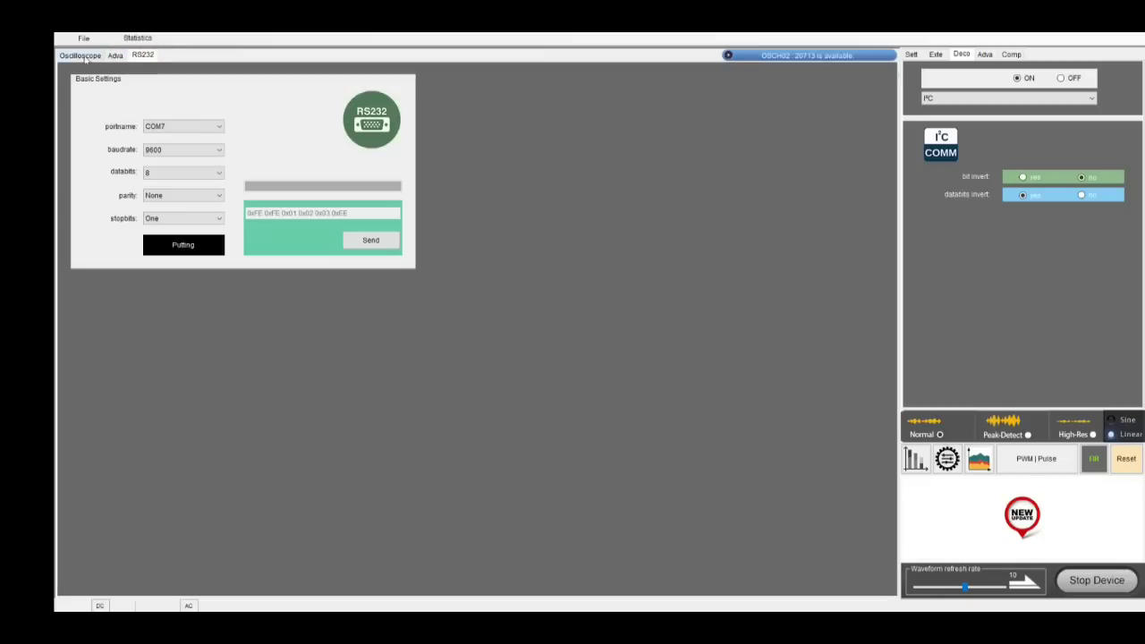
pyautogui.click(81, 55)
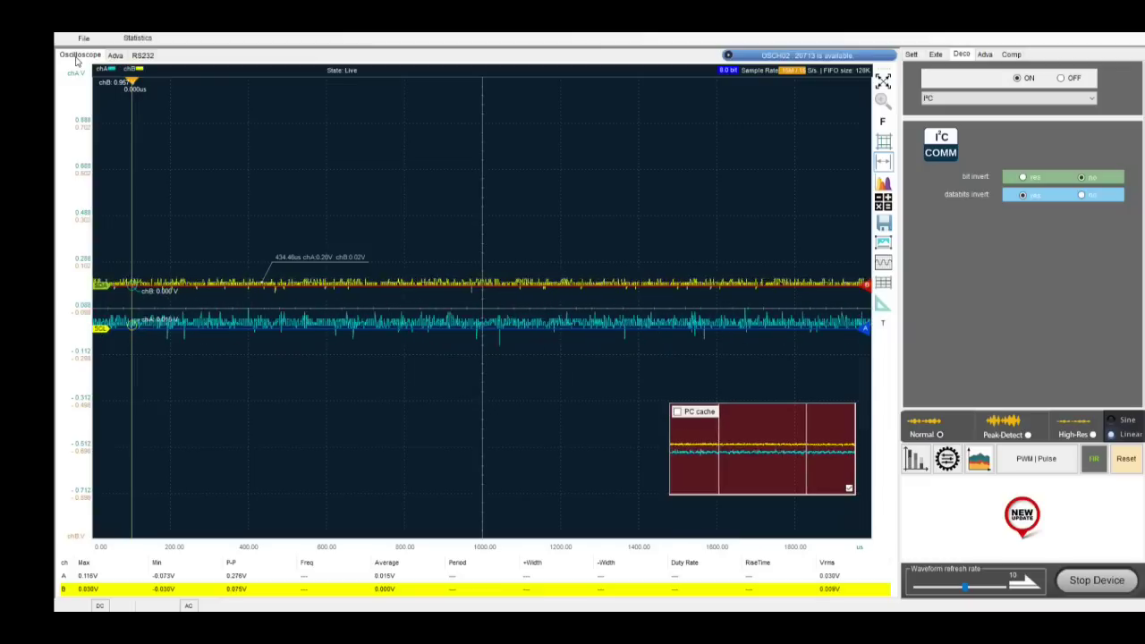
# Enable magnified readouts for chA Freq and RiseTime, plus chB Max, Average and Freq.
pyautogui.click(913, 55)
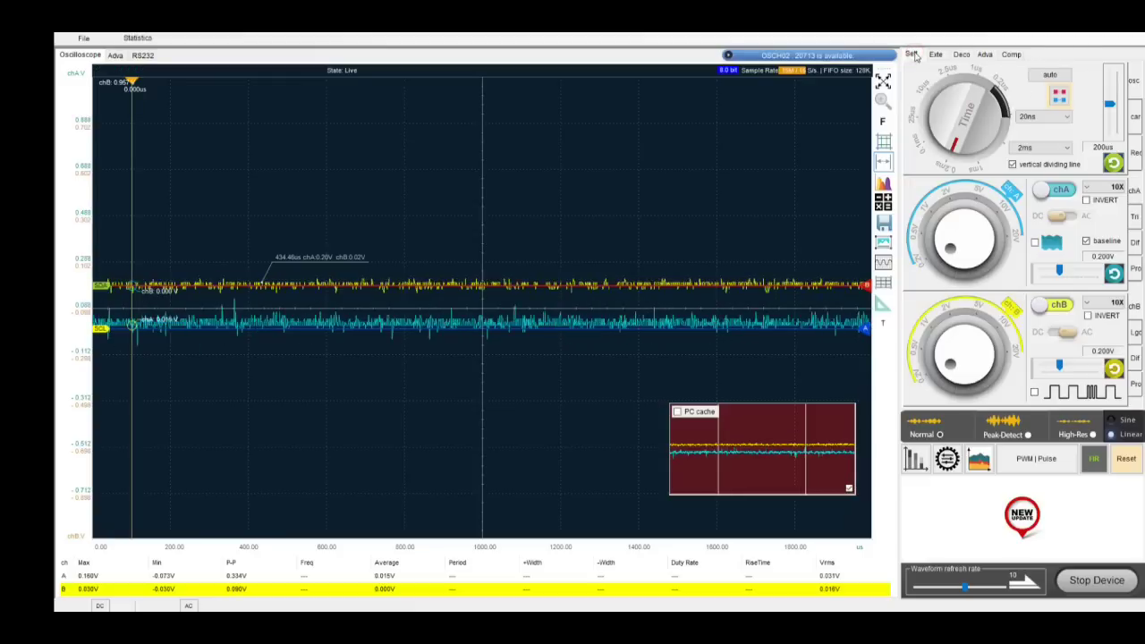
pyautogui.click(987, 56)
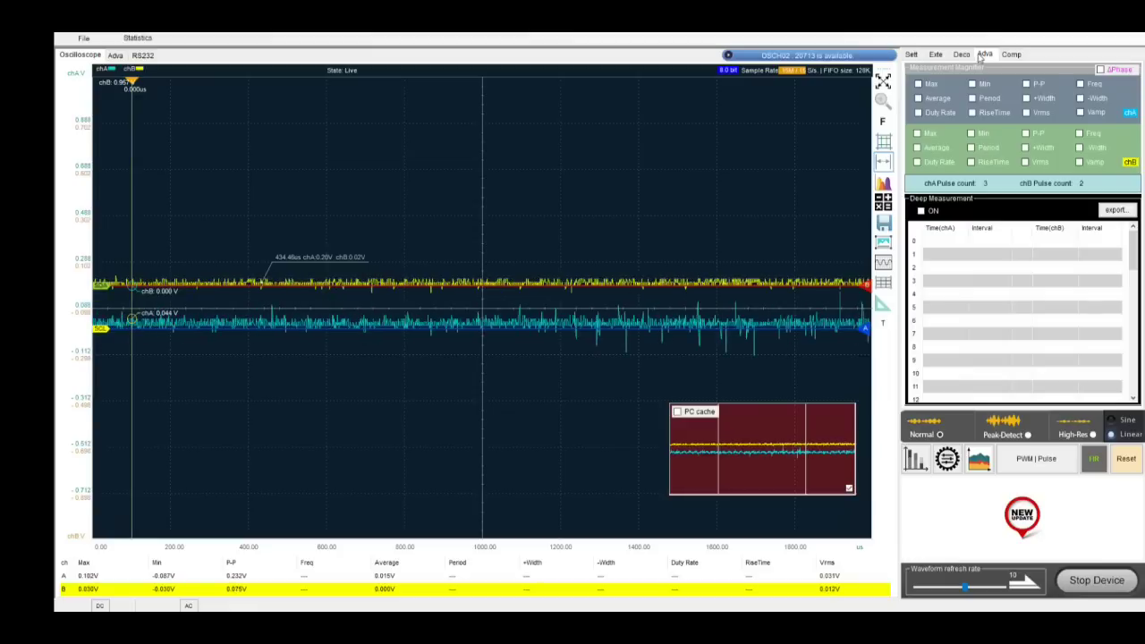
pyautogui.click(1080, 84)
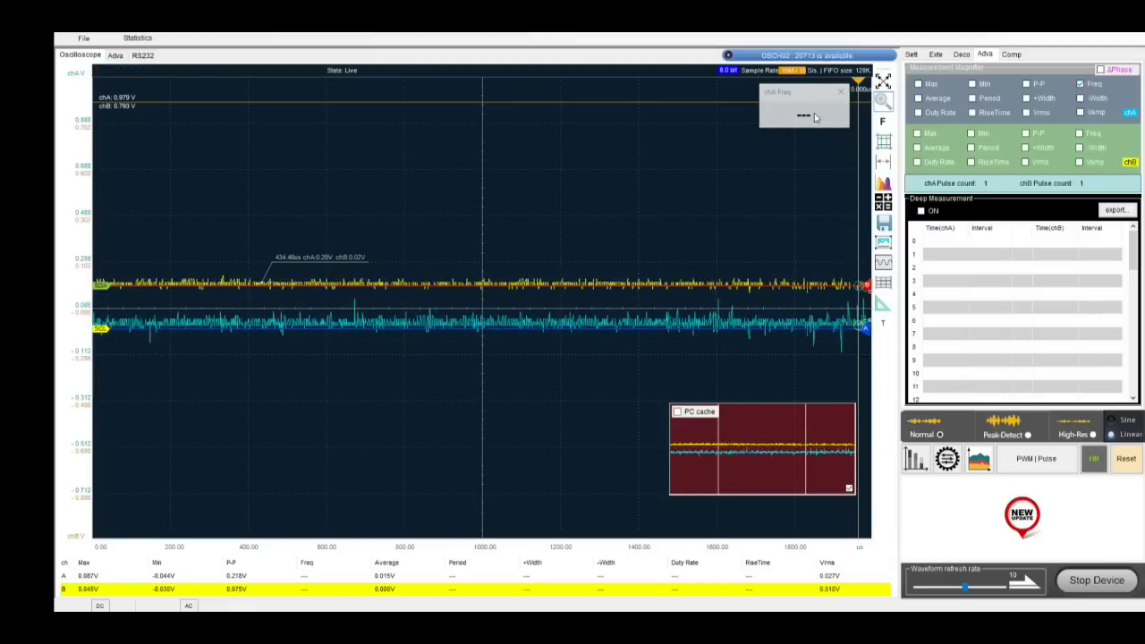
pyautogui.click(972, 114)
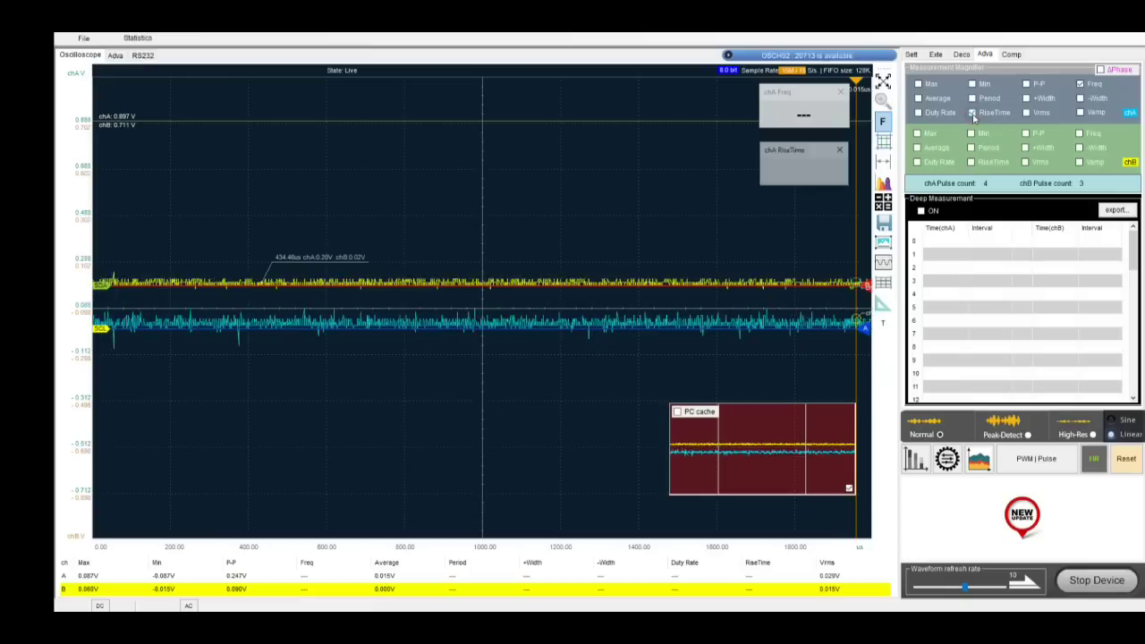
pyautogui.click(917, 134)
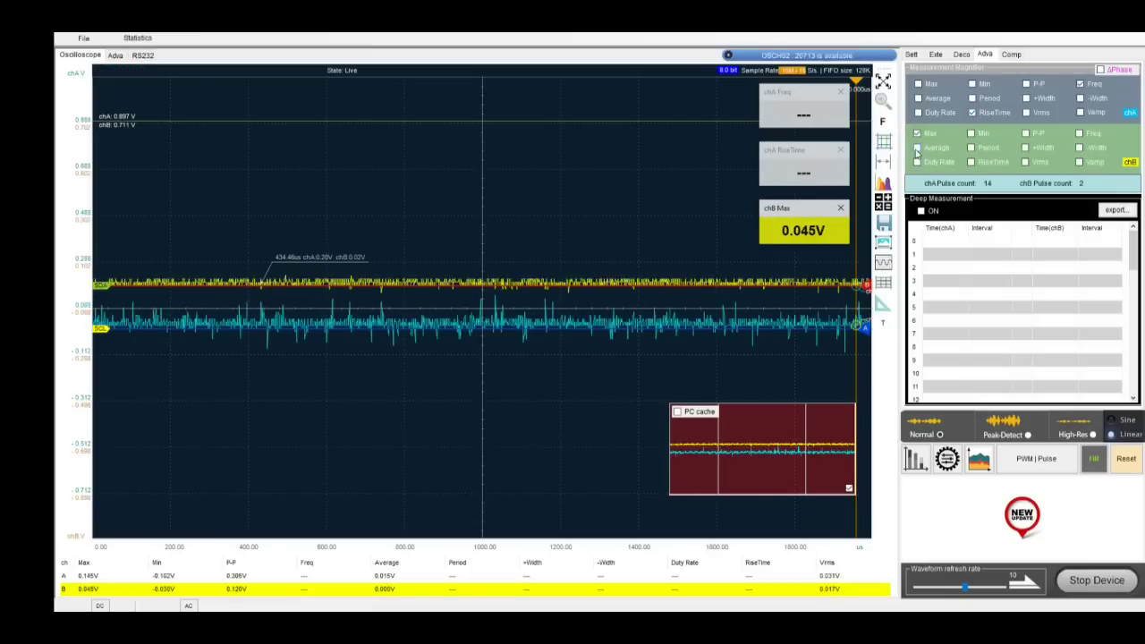
pyautogui.click(917, 147)
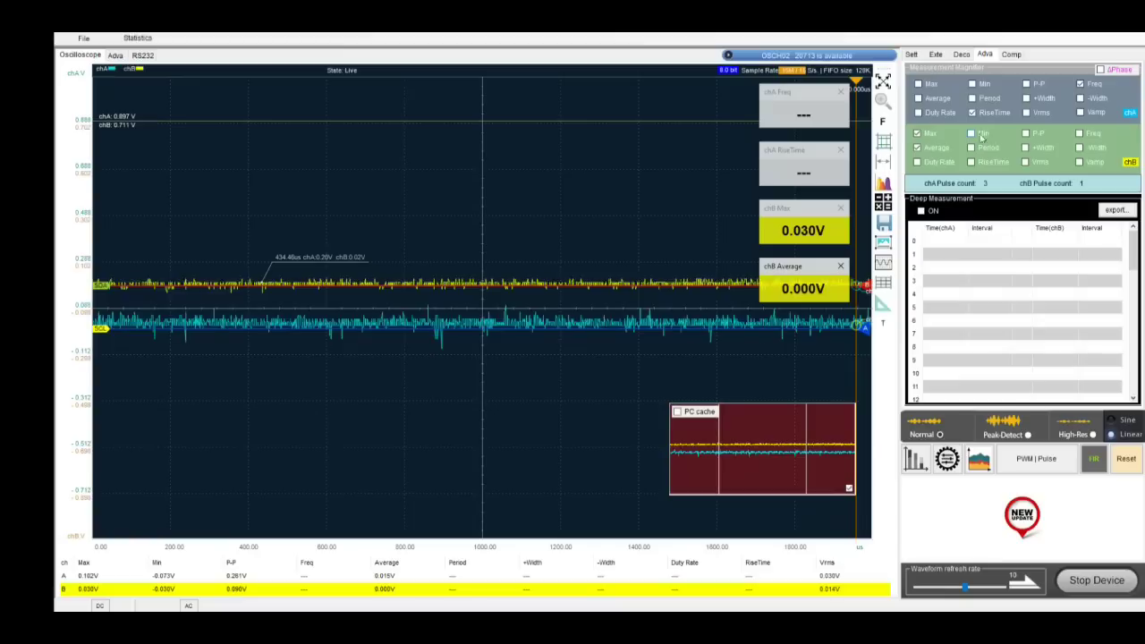
pyautogui.click(1078, 133)
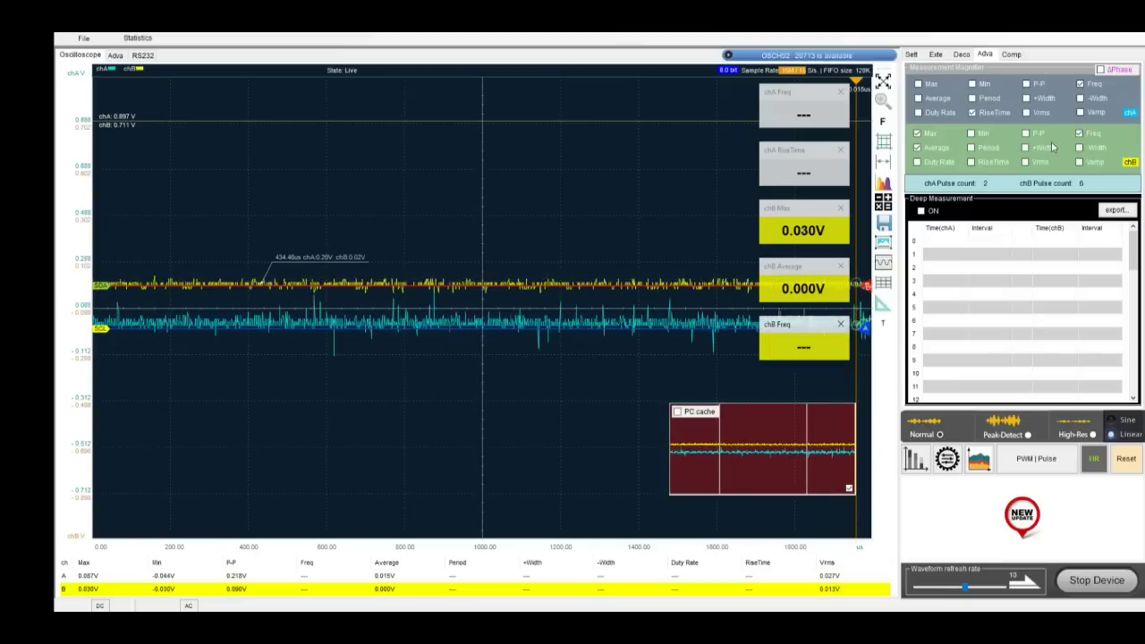